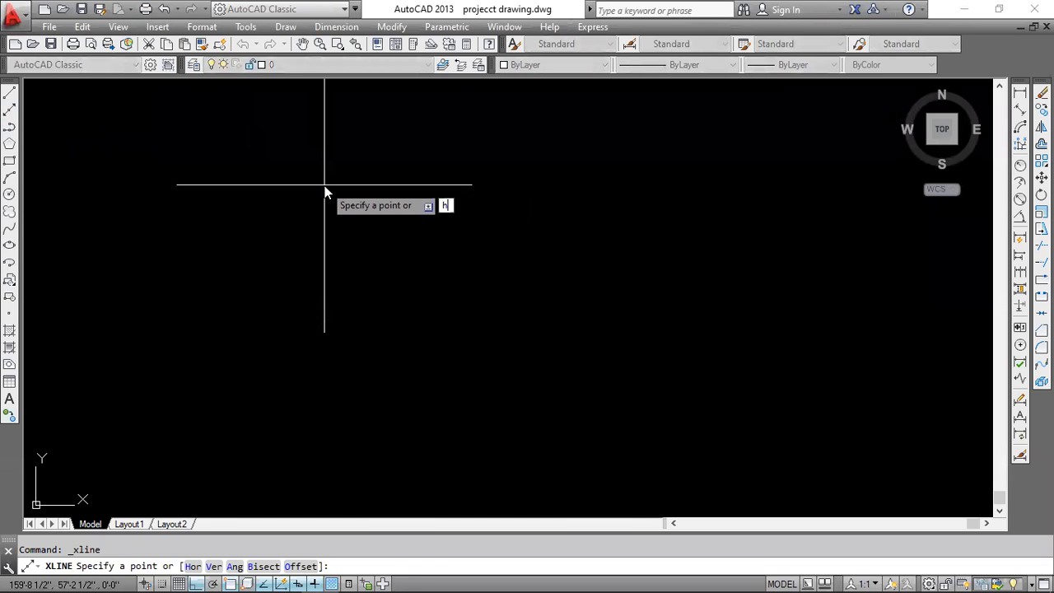
Draw a horizontal construction line across the upper part of the drawing area.
type("h")
key("Return")
left_click(390, 174)
key("Escape")
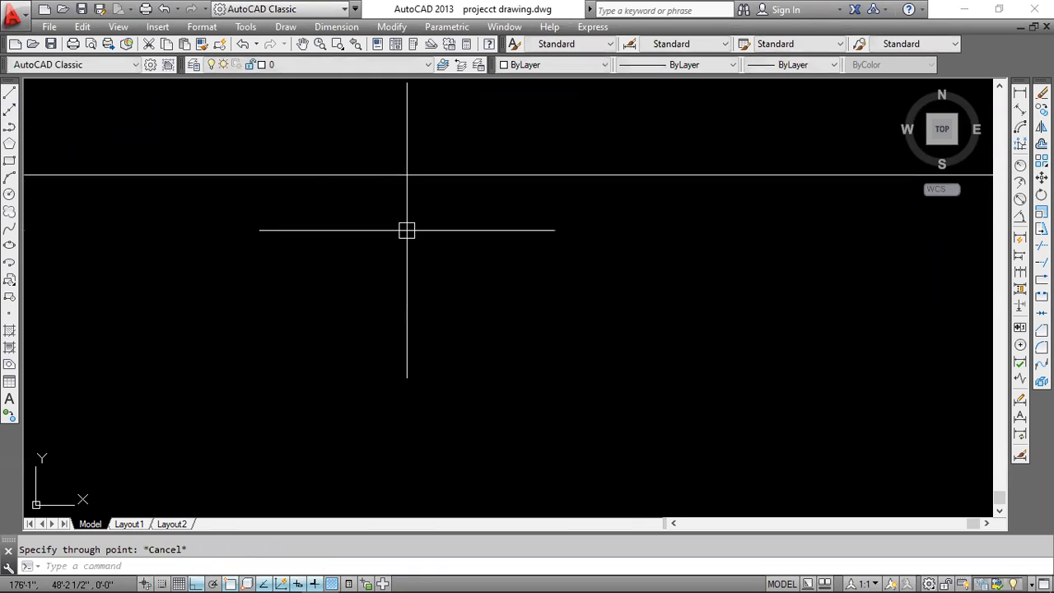
Draw a vertical construction line crossing the horizontal one near the upper left of the drawing.
type("x")
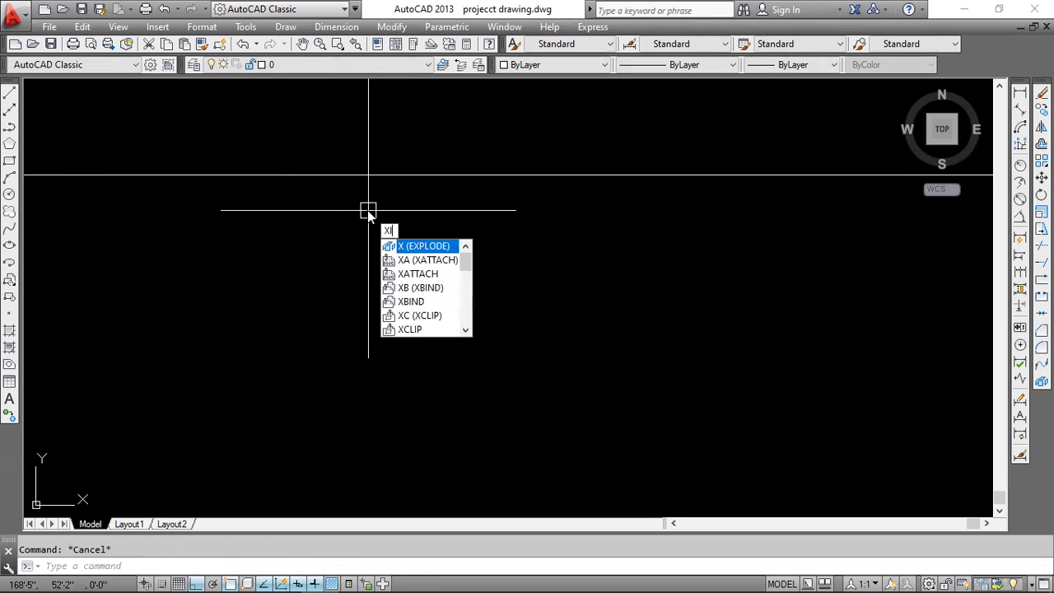
type("l")
key("Return")
type("v")
key("Return")
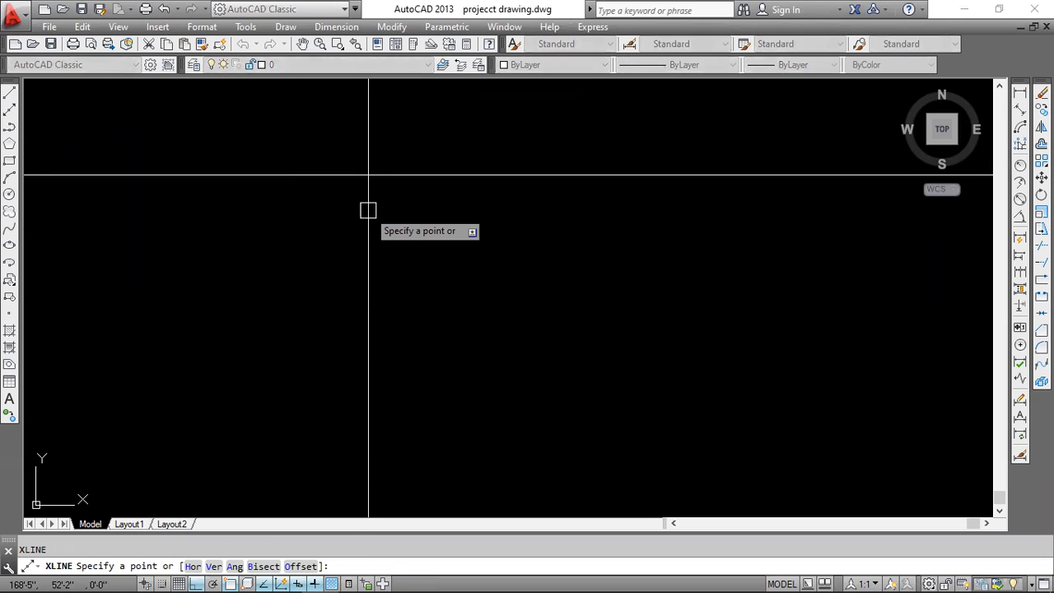
left_click(321, 210)
key("Escape")
Offset the vertical and the horizontal construction lines by 5 inches each to form double wall lines.
scroll(333, 179, "up", 2)
left_click(304, 204)
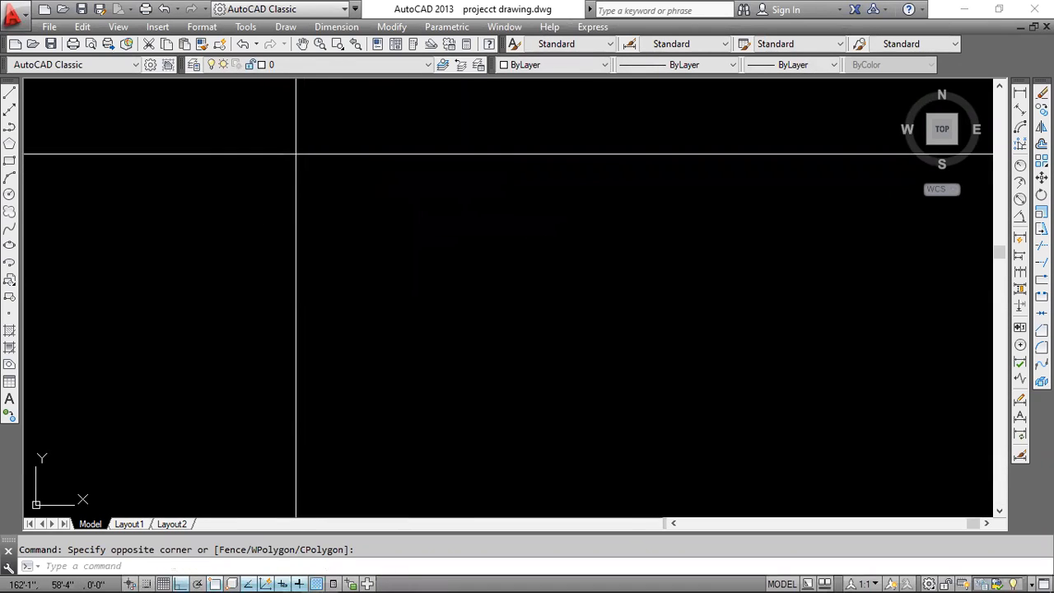
left_click(280, 205)
type("o")
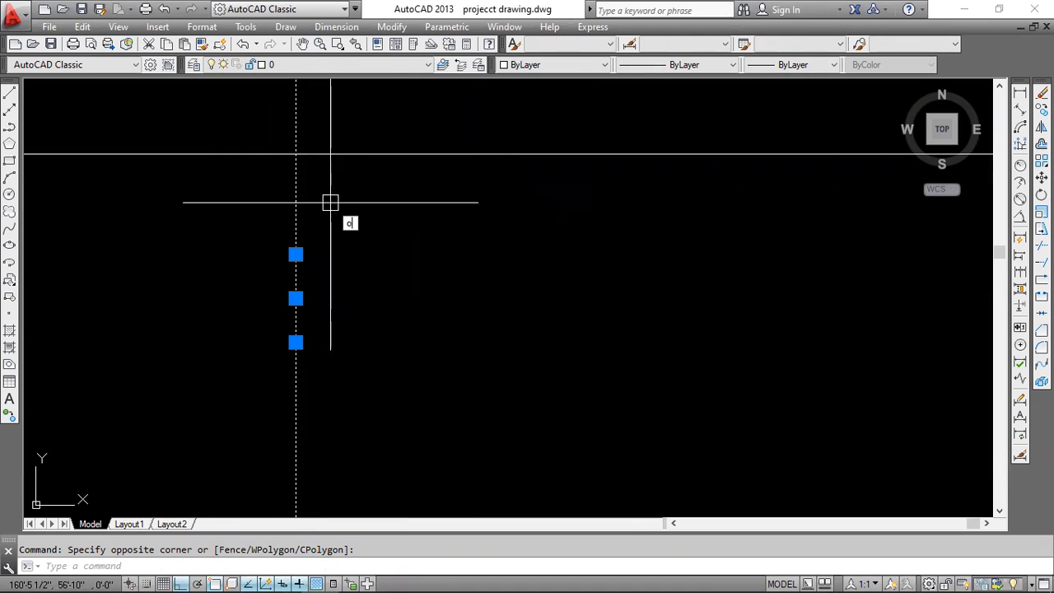
key("Return")
type("5")
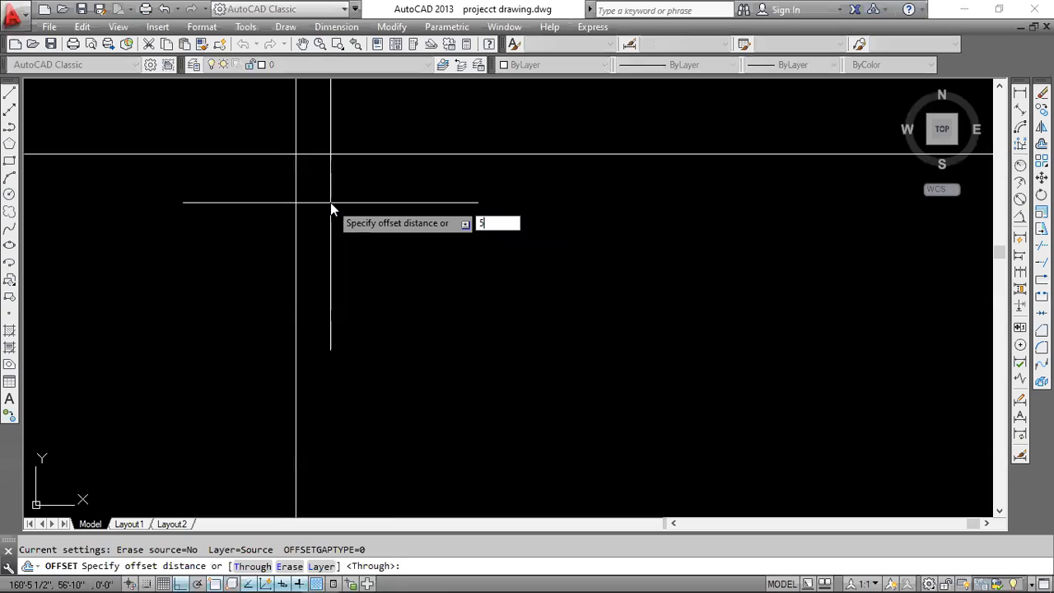
key("Return")
left_click(299, 195)
left_click(289, 195)
scroll(318, 175, "up", 1)
left_click(323, 163)
left_click(329, 235)
key("Escape")
middle_click_drag(380, 223, 411, 237)
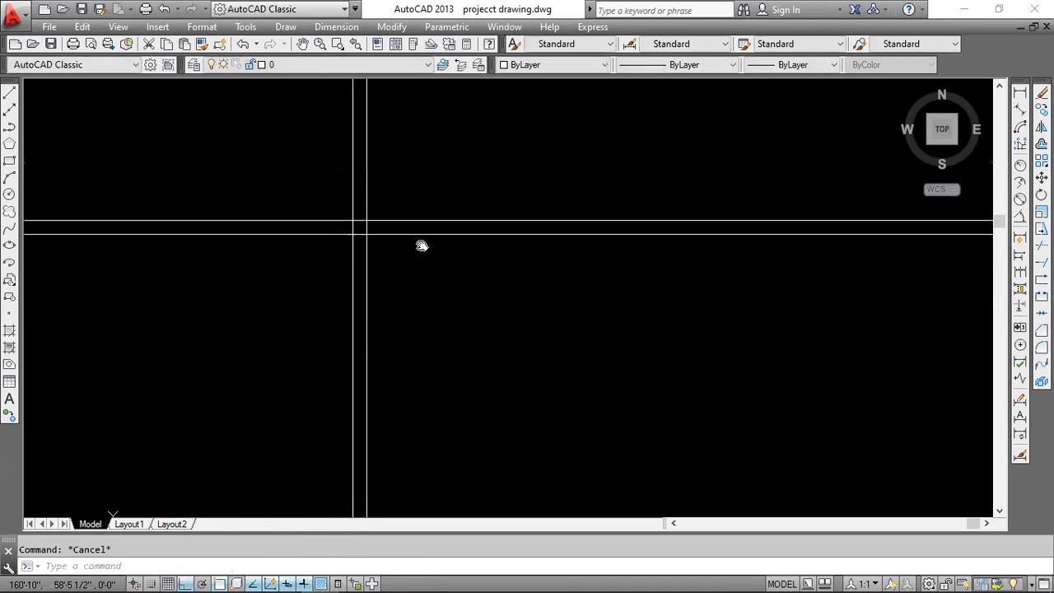
Trim the wall lines that extend above and to the left of the outer upper-left corner.
scroll(411, 237, "down", 2)
scroll(395, 188, "up", 4)
type("te cor")
key("Return")
left_click(395, 184)
left_click(262, 331)
scroll(316, 291, "up", 1)
scroll(368, 191, "up", 1)
scroll(384, 233, "down", 1)
mouse_move(385, 233)
middle_mouse_down()
mouse_move(370, 156)
mouse_move(382, 244)
mouse_move(351, 230)
middle_mouse_up()
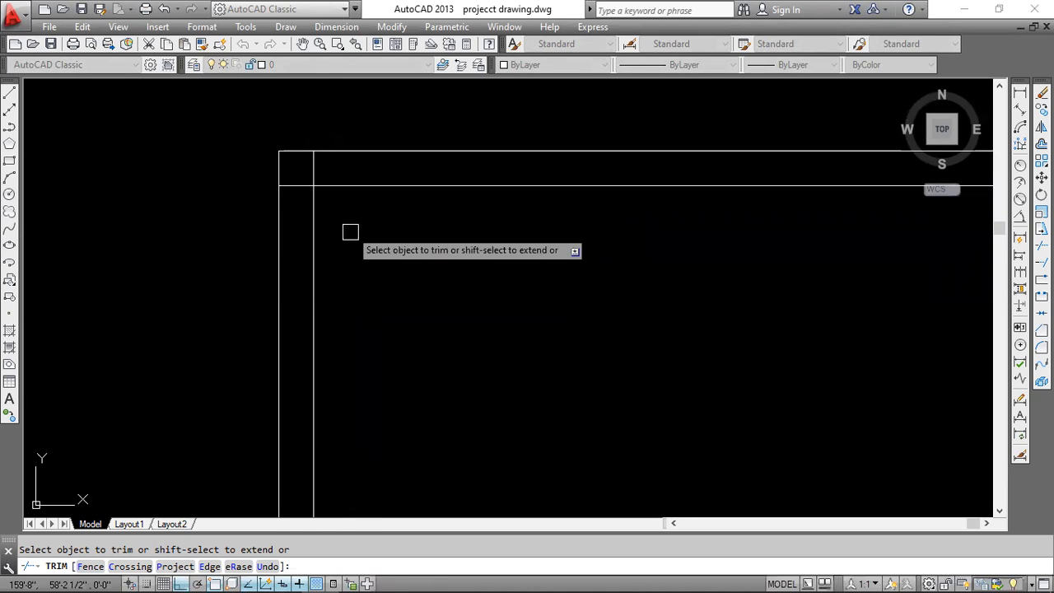
key("Escape")
Check the room widths in the cad.pdf floor plan and offset the left wall's inner line 11'-2" to the right in AutoCAD.
scroll(369, 257, "down", 4)
middle_click_drag(461, 255, 386, 198)
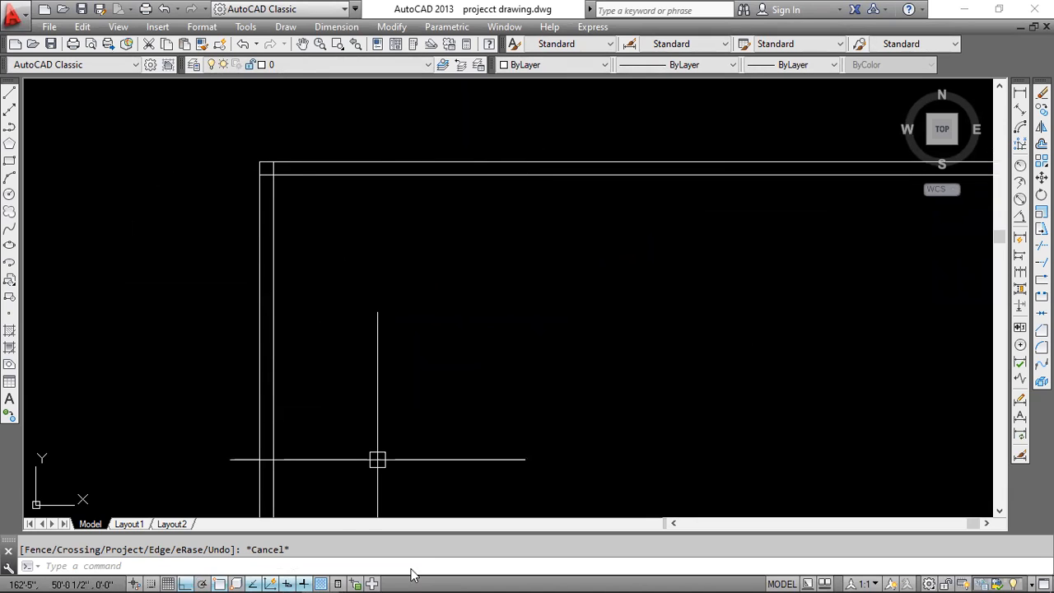
left_click(286, 578)
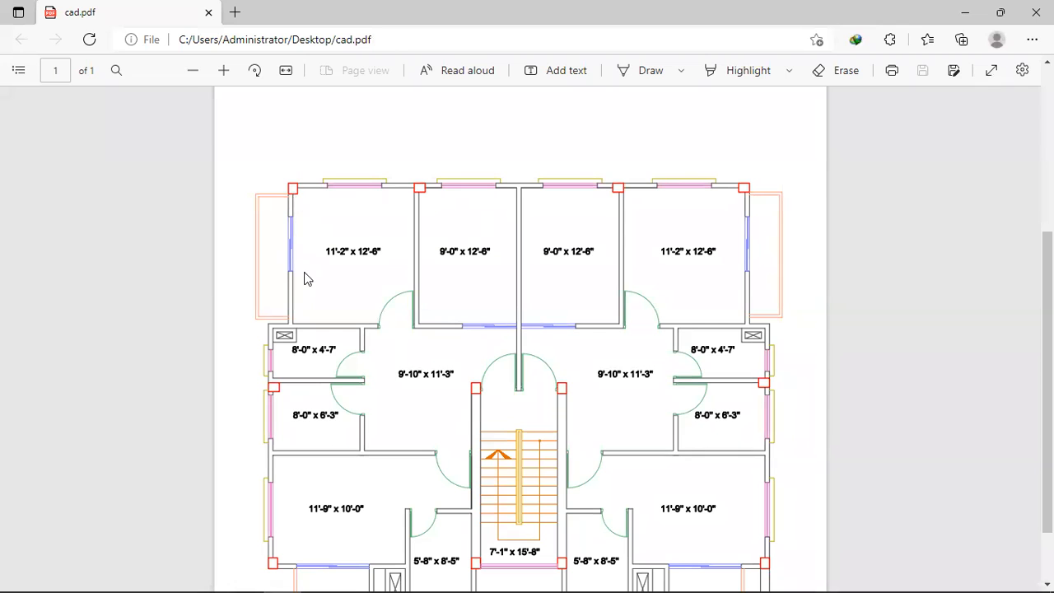
scroll(299, 201, "up", 1)
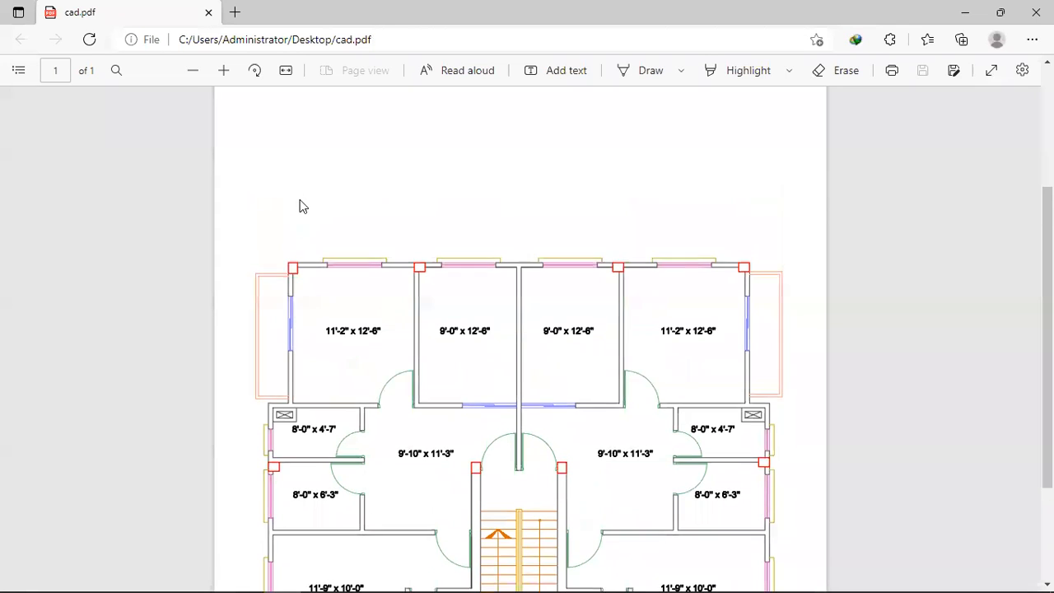
scroll(306, 272, "down", 2)
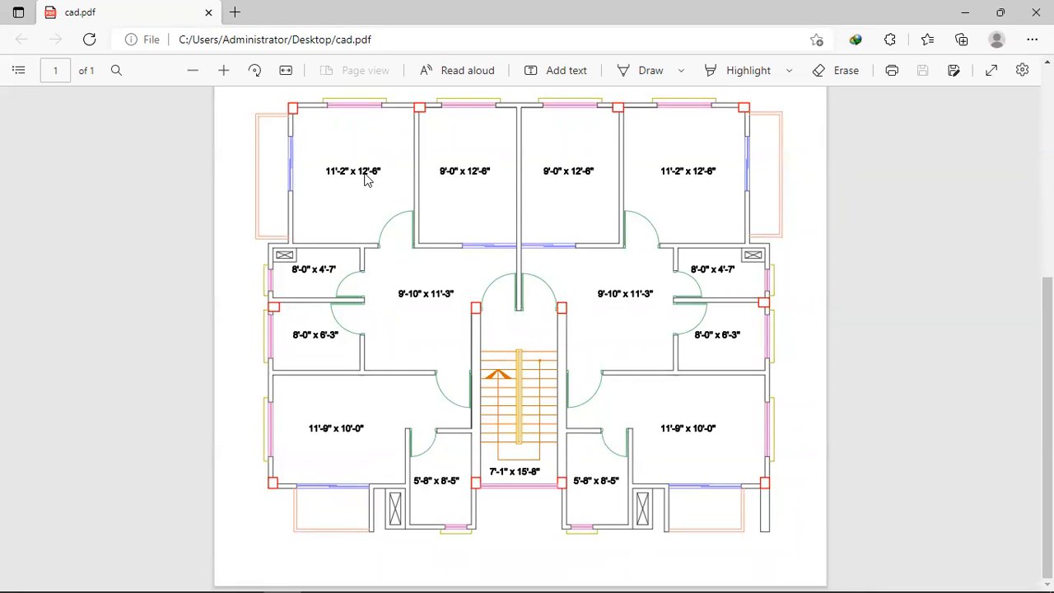
left_click(966, 12)
left_click(275, 275)
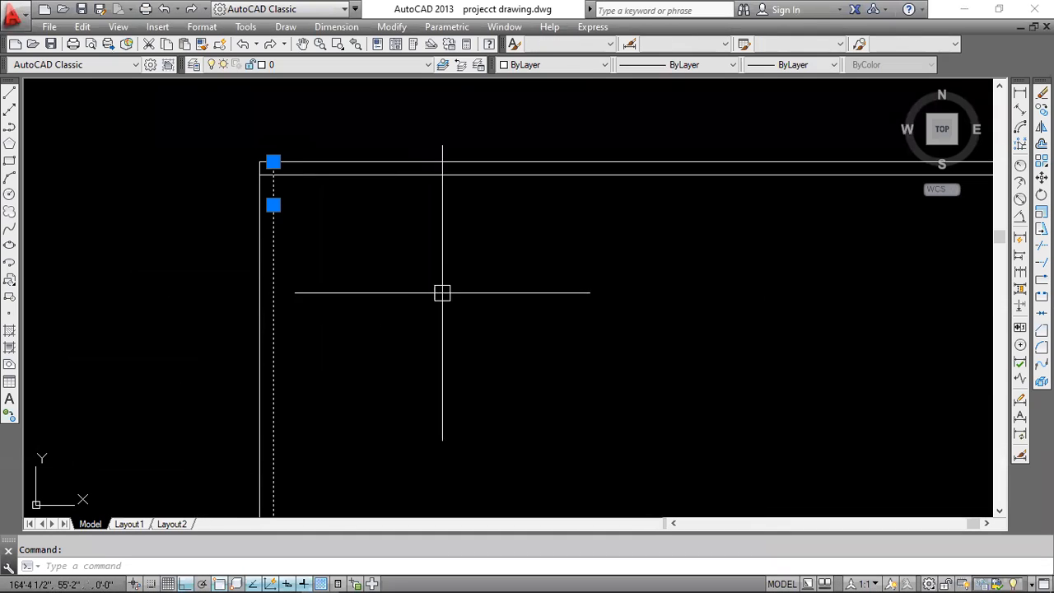
type("o")
key("Return")
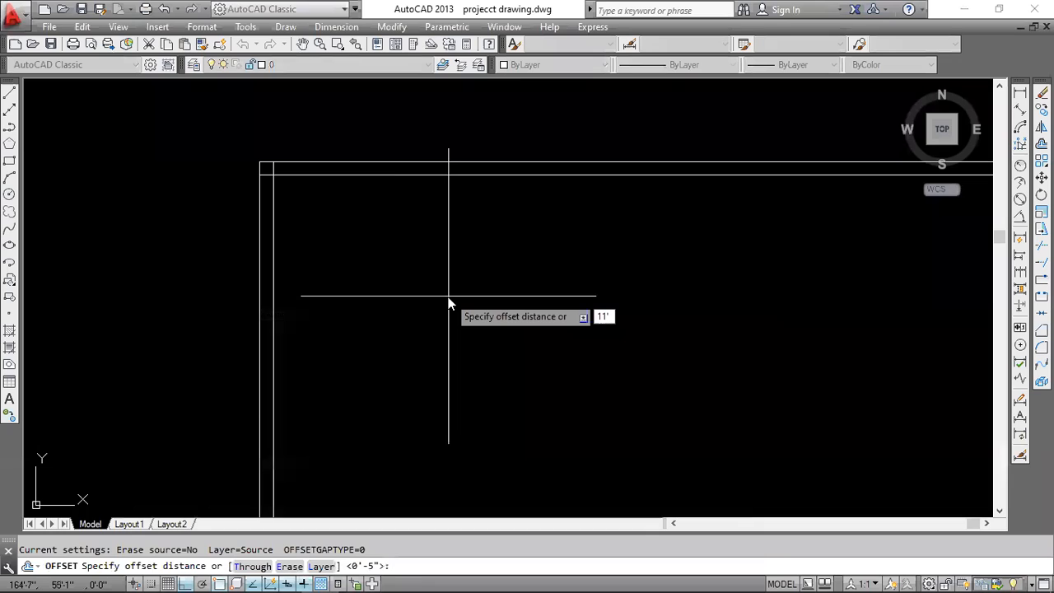
key("Return")
left_click(628, 280)
middle_click_drag(656, 276, 536, 277)
key("Return")
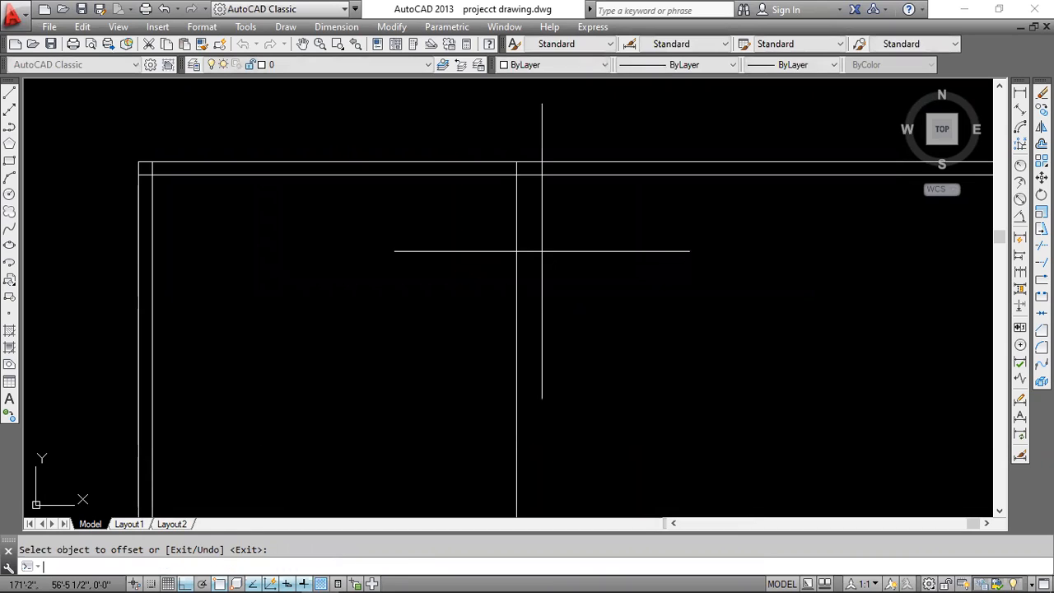
Offset the first partition line 5 inches to the right to give the wall its thickness.
key("Return")
type("5")
key("Return")
left_click(517, 252)
left_click(595, 251)
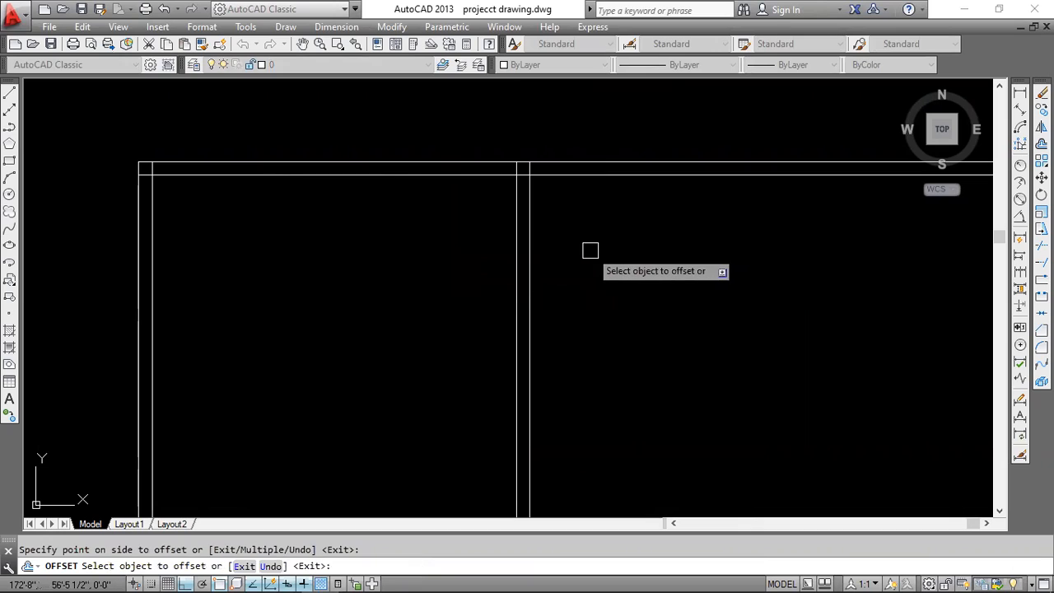
key("Return")
key("Return")
Offset the right-hand line of the first partition 9' to the right for the second room.
key("BackSpace")
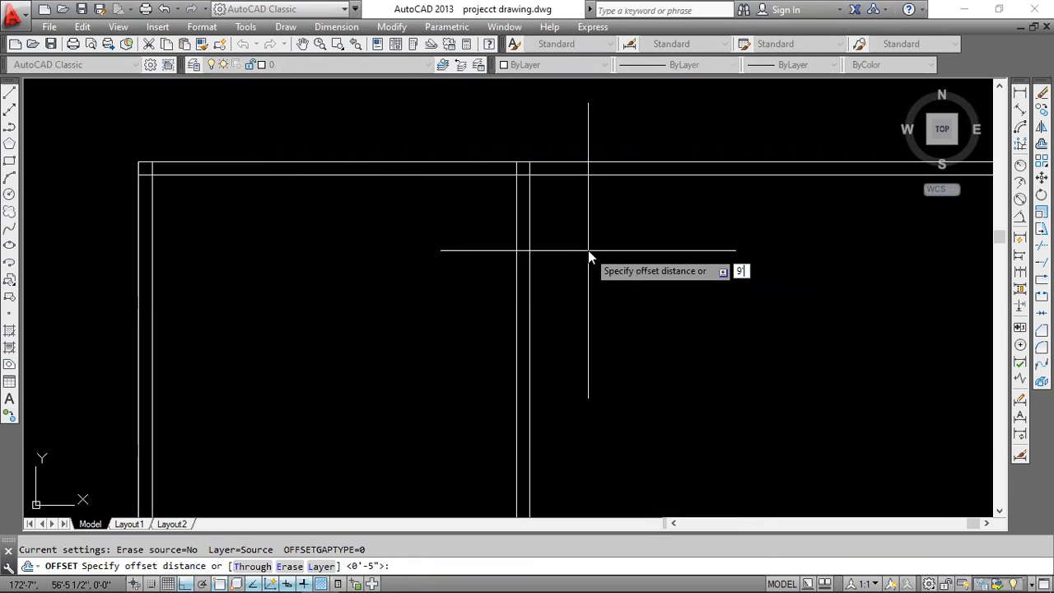
key("Return")
left_click(521, 266)
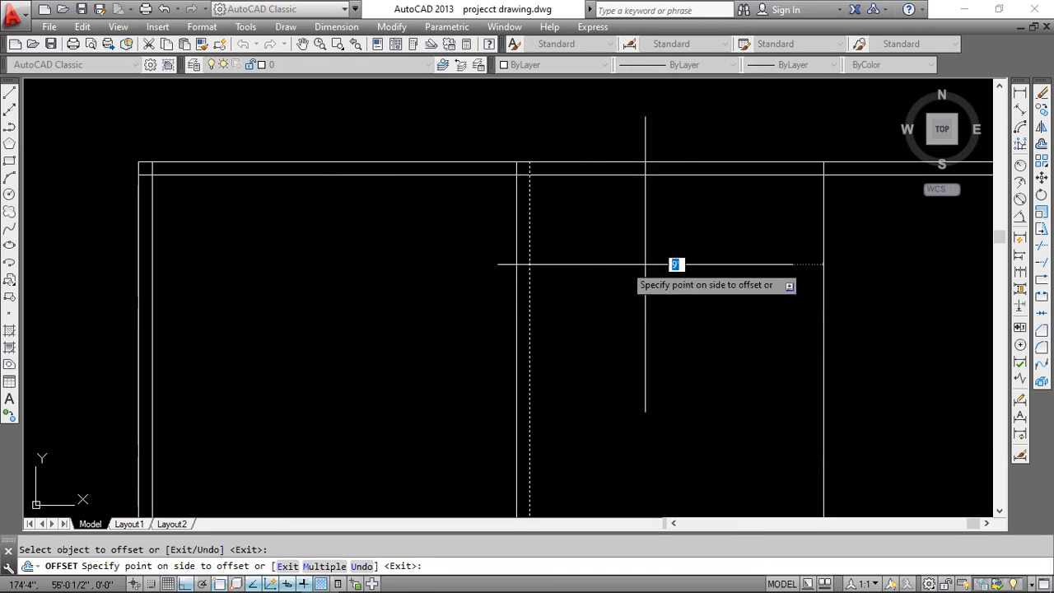
middle_click_drag(678, 263, 530, 242)
left_click(616, 243)
key("Return")
key("Return")
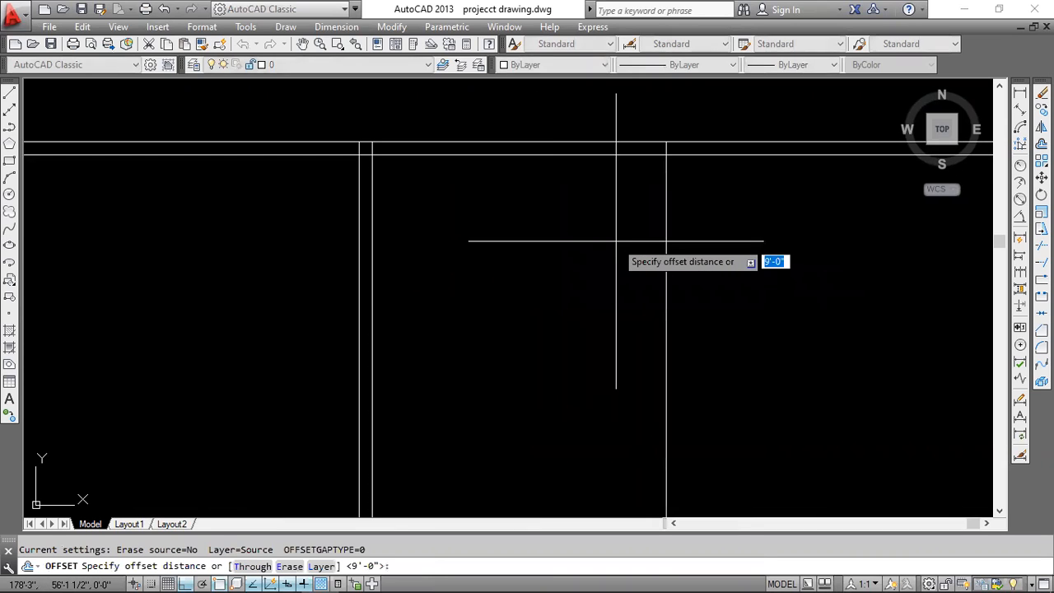
Offset the second partition line 5 inches to the right to complete the middle wall.
type("5")
key("Return")
left_click(667, 240)
left_click(762, 236)
middle_click_drag(768, 233, 561, 215)
scroll(560, 215, "down", 4)
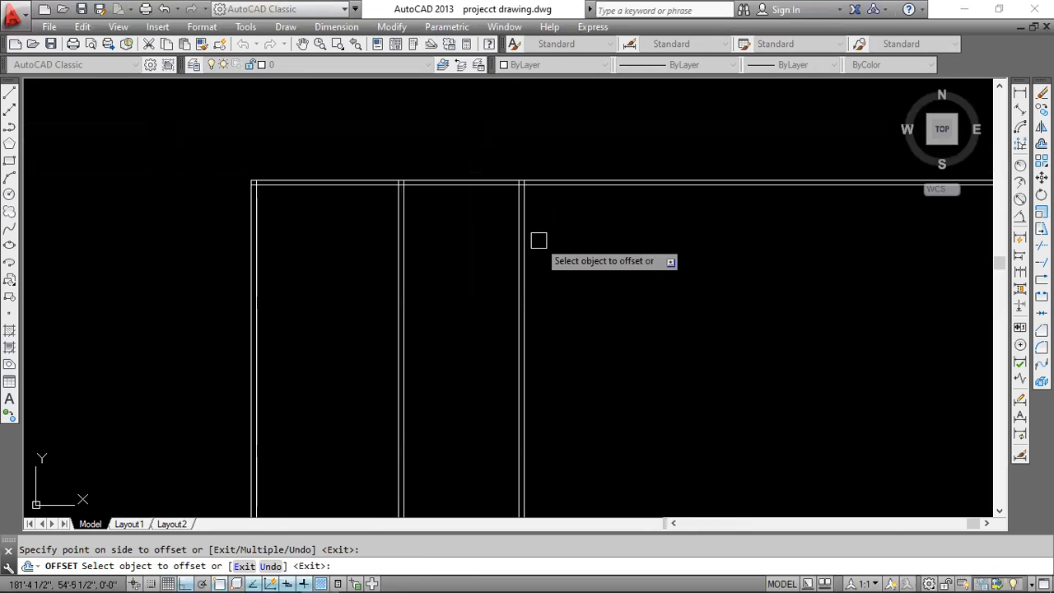
middle_click_drag(525, 246, 534, 245)
key("Escape")
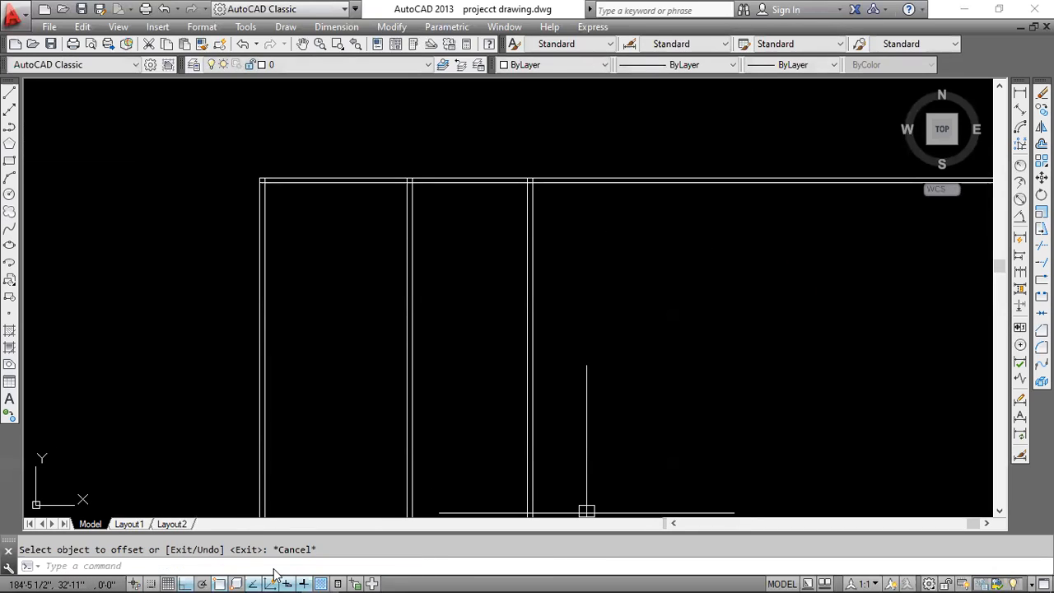
Check the third room's width in cad.pdf and offset the middle wall's right-hand line 9' to the right in AutoCAD.
left_click(280, 574)
scroll(461, 192, "up", 1)
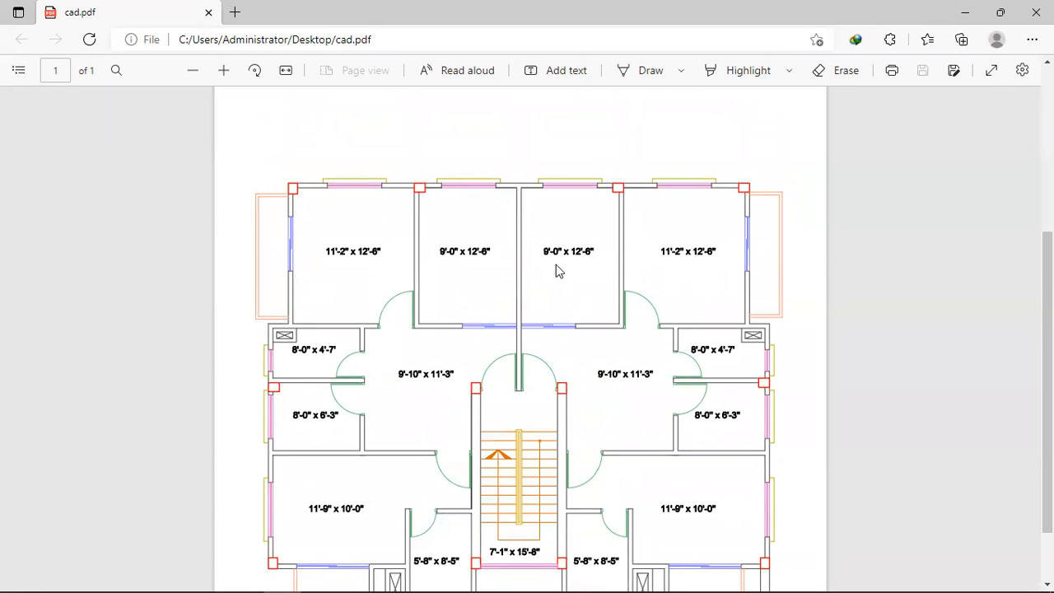
left_click(964, 12)
scroll(563, 252, "up", 4)
mouse_move(480, 230)
middle_mouse_down()
mouse_move(461, 256)
mouse_move(436, 366)
middle_mouse_up()
left_click(440, 286)
type("o")
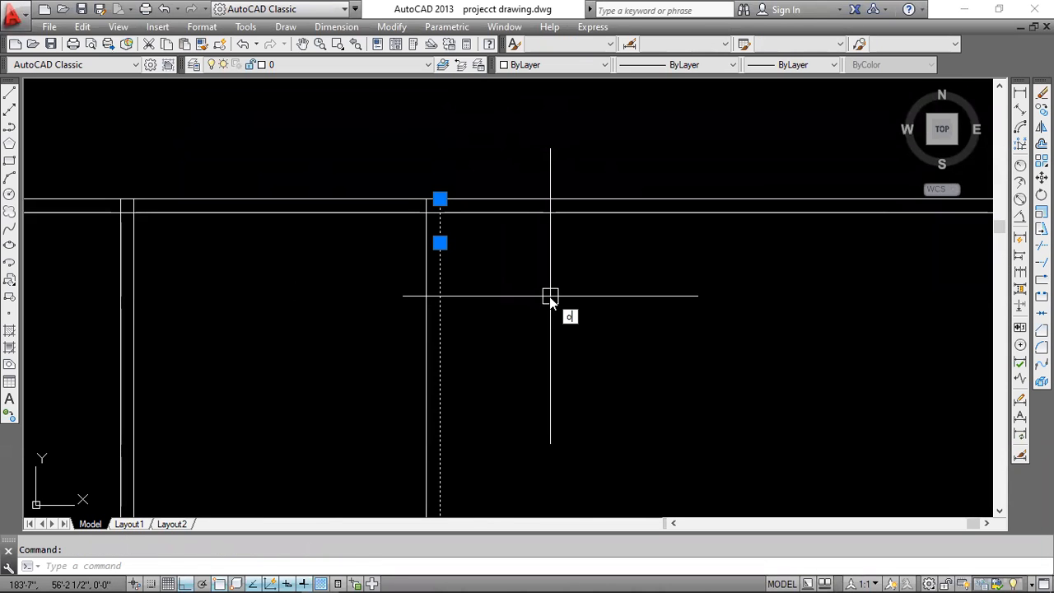
key("Return")
type("9")
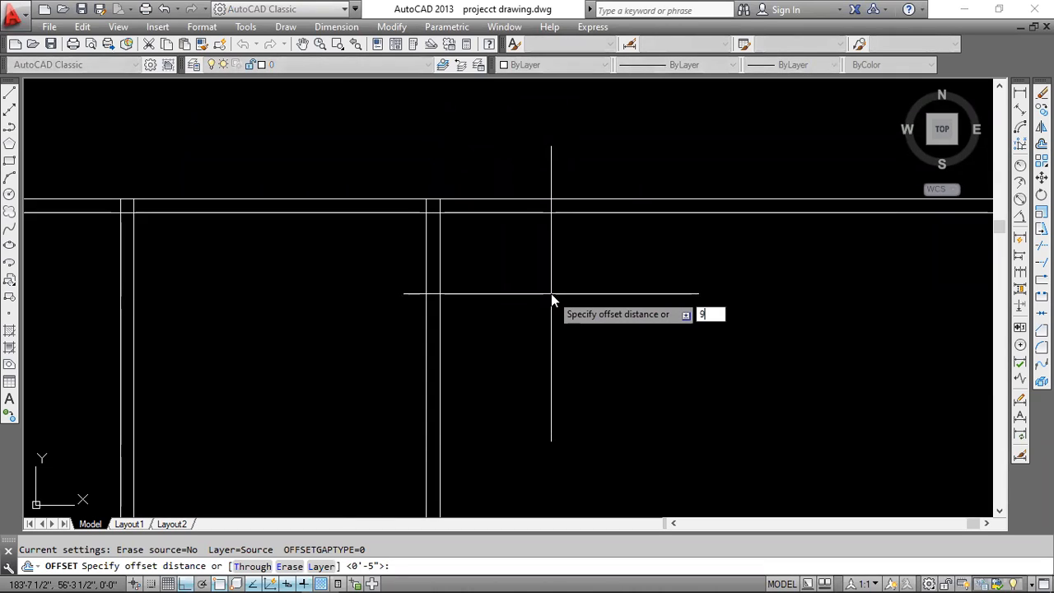
type("'")
key("Return")
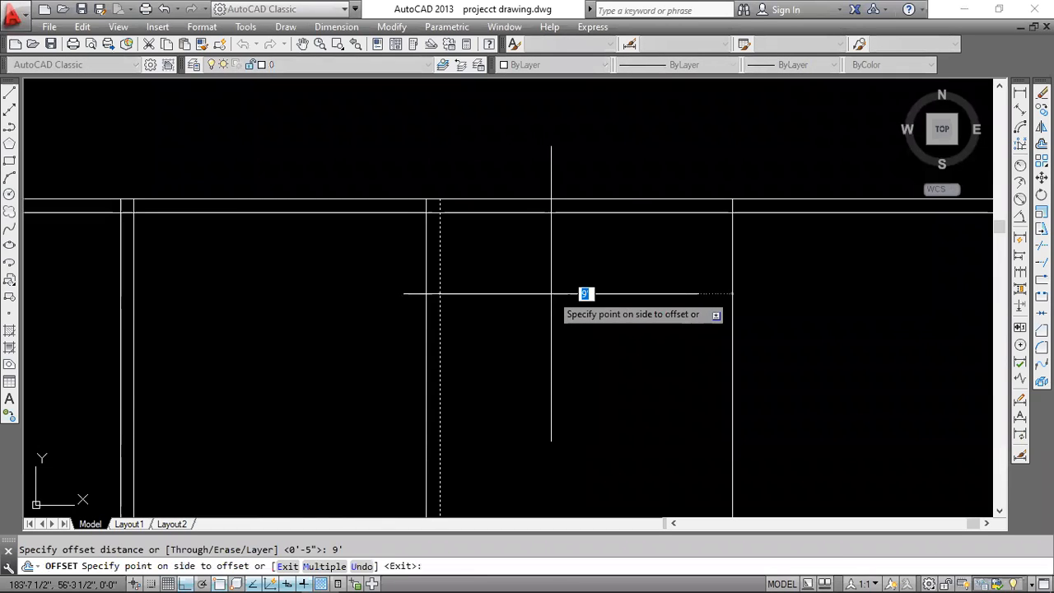
left_click(551, 293)
key("Return")
key("Return")
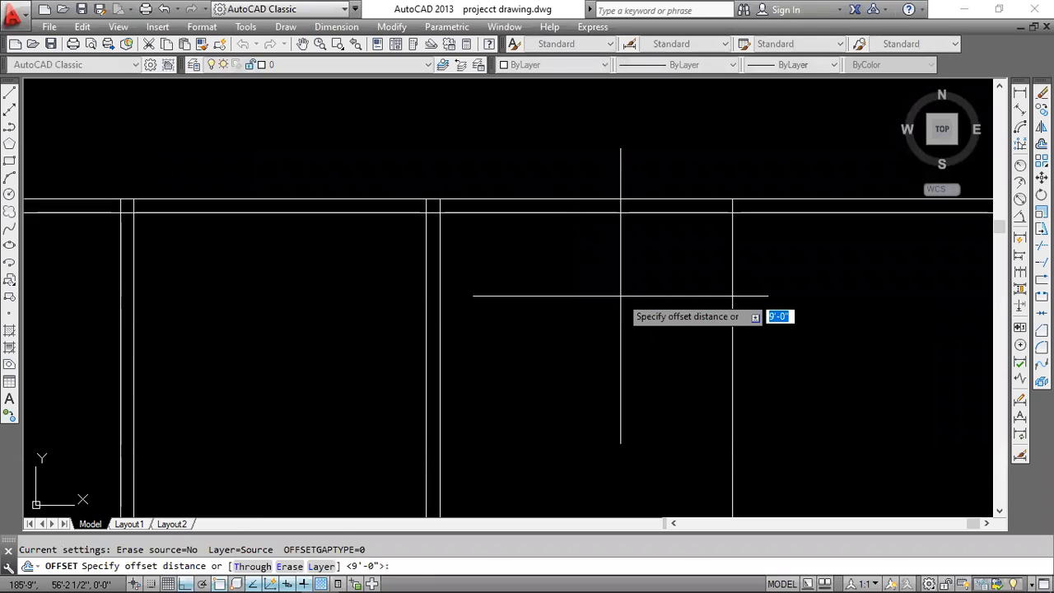
Offset the third partition line 5 inches to the right to form its double wall line.
type("5")
key("Return")
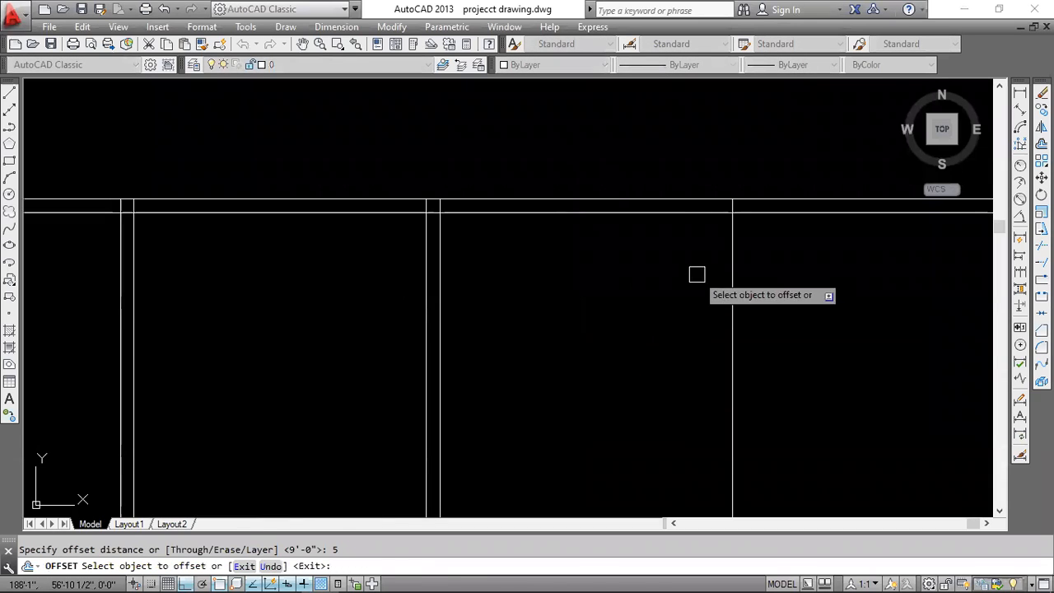
left_click(736, 263)
left_click(738, 263)
middle_click_drag(738, 263, 516, 217)
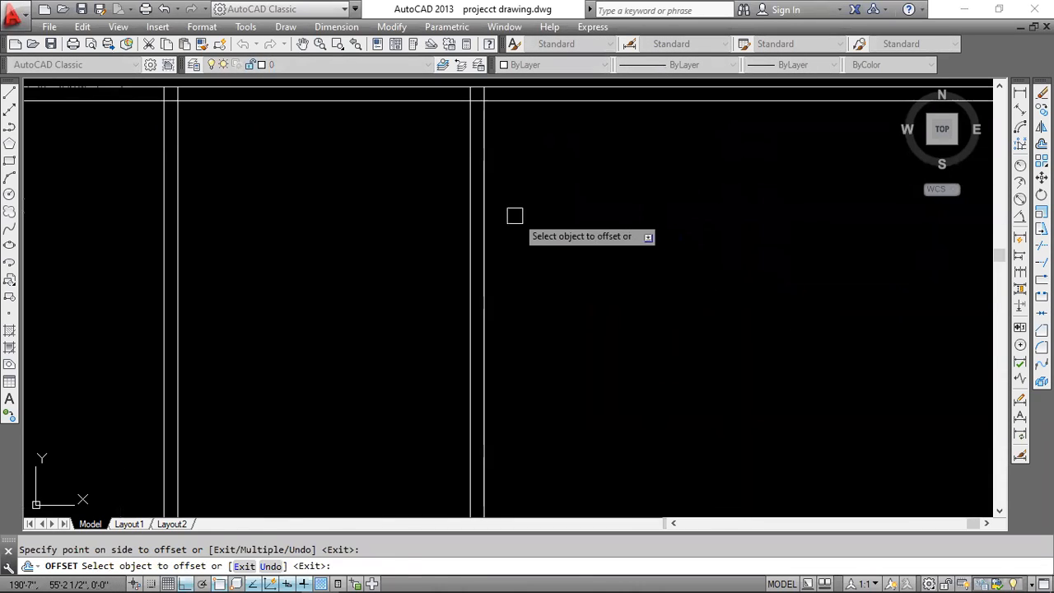
key("Return")
key("Return")
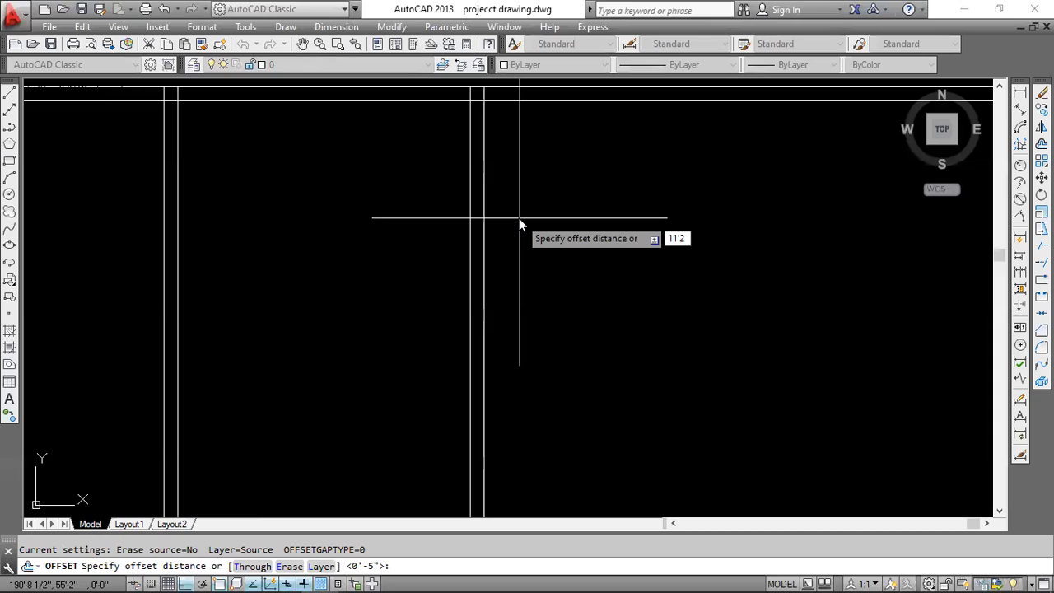
Offset the right-hand line of the third partition 11'-2" to the right for the fourth room.
key("Return")
left_click(484, 238)
left_click(665, 247)
scroll(665, 247, "down", 2)
key("Return")
key("Return")
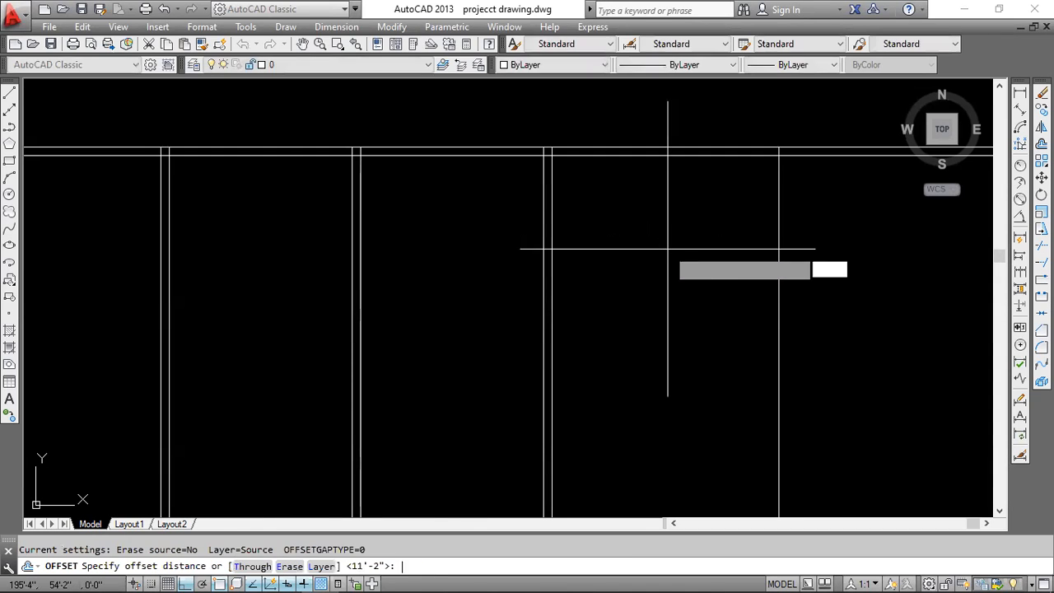
Offset the fourth room's right boundary line 5 inches to the right to form the outer right wall.
type("5")
key("Return")
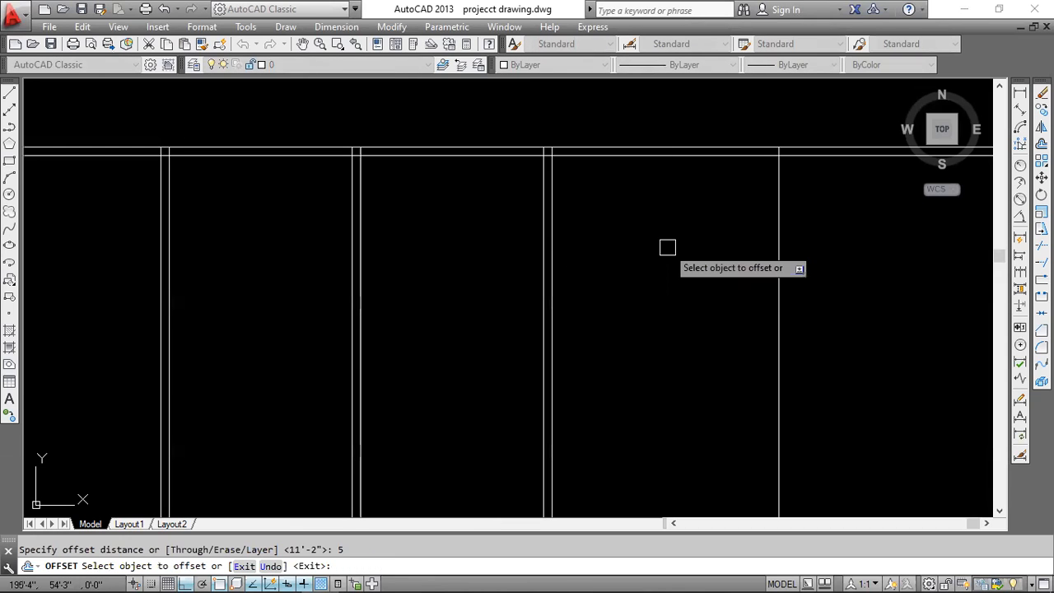
left_click(779, 255)
left_click(781, 264)
scroll(695, 256, "down", 2)
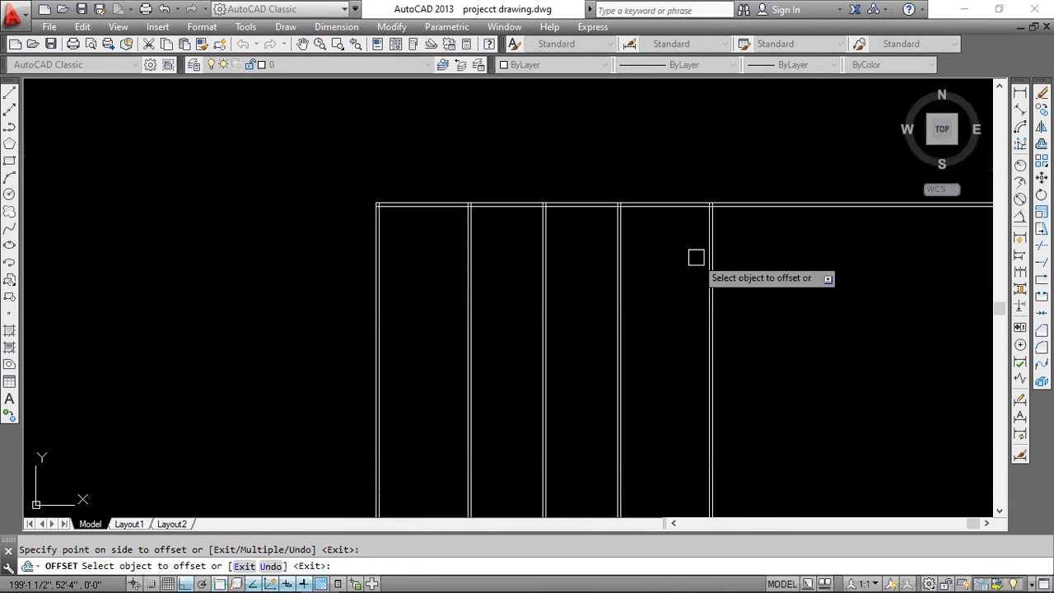
key("Escape")
Trim both horizontal top wall lines where they extend beyond the outer right wall.
middle_click_drag(733, 219, 640, 239)
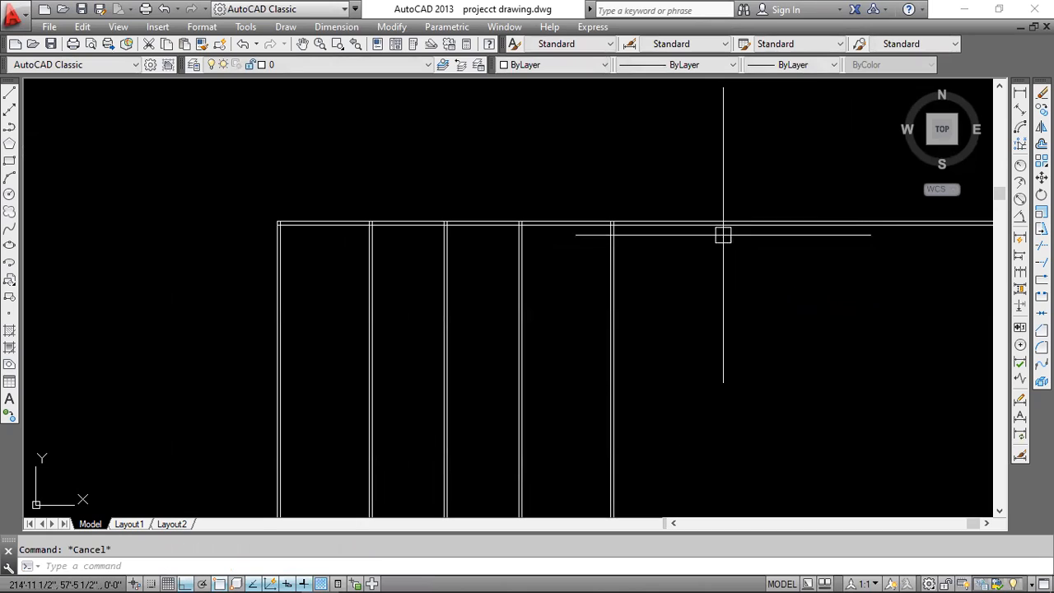
key("Return")
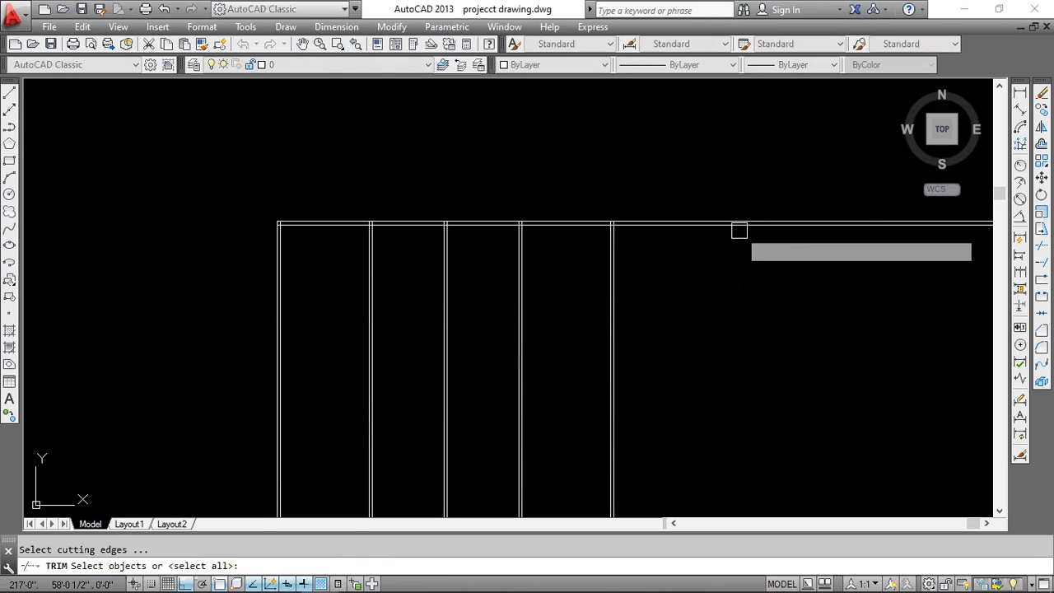
key("Return")
left_click(744, 197)
left_click(729, 289)
middle_click_drag(630, 329, 618, 226)
middle_click_drag(564, 193, 595, 267)
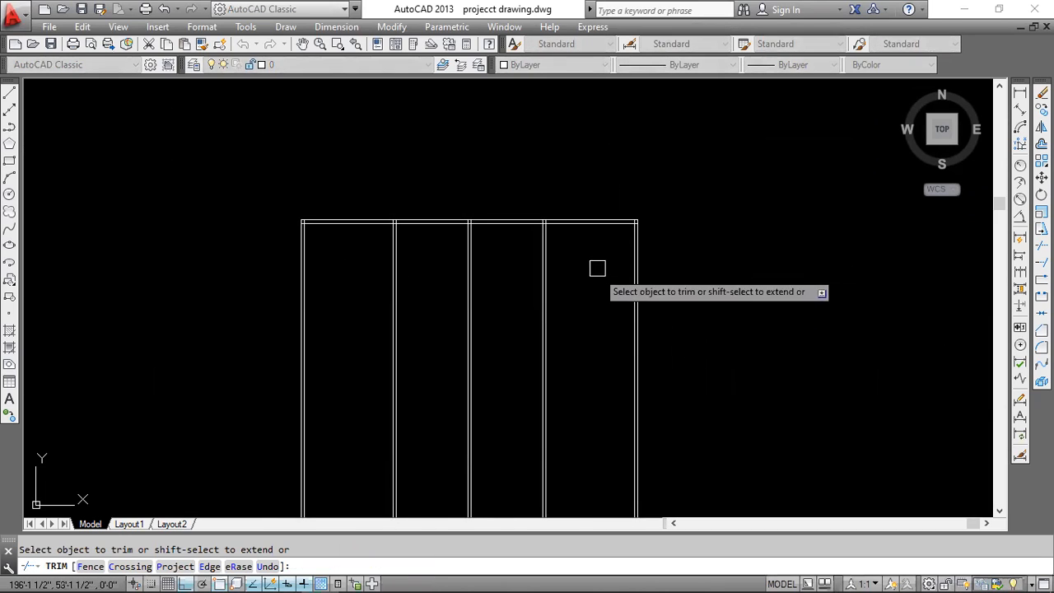
End the trim, check the depth of the top rooms in cad.pdf, and return to the AutoCAD drawing.
scroll(601, 233, "up", 2)
scroll(577, 242, "down", 2)
key("Escape")
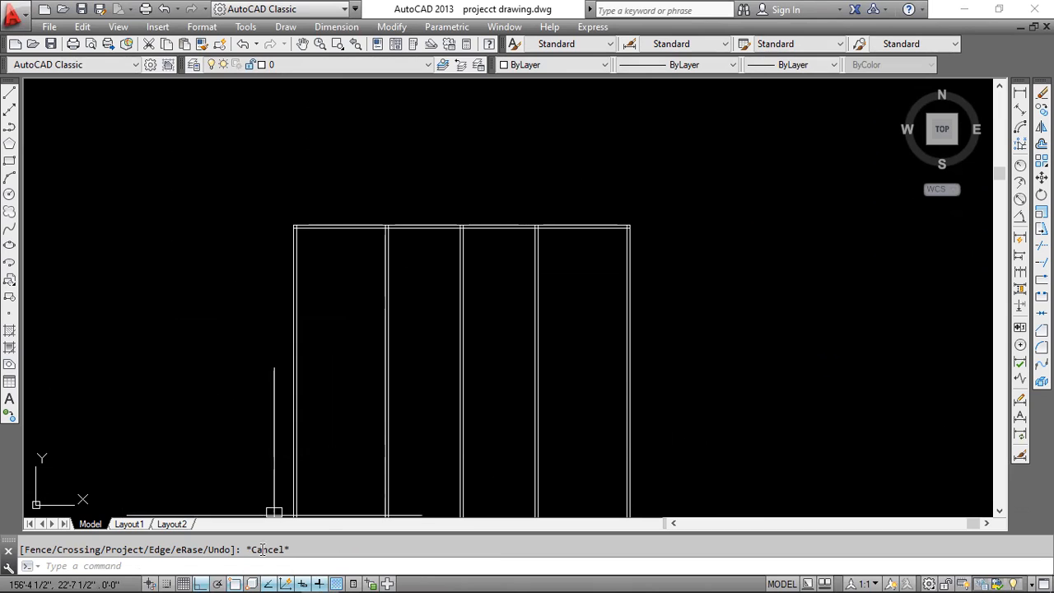
left_click(282, 579)
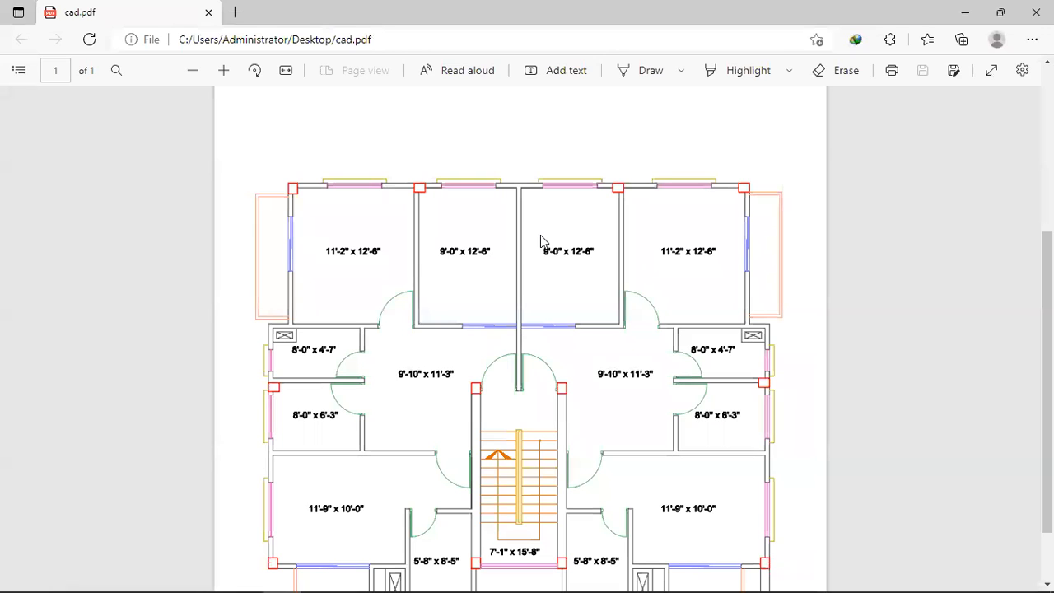
left_click(963, 15)
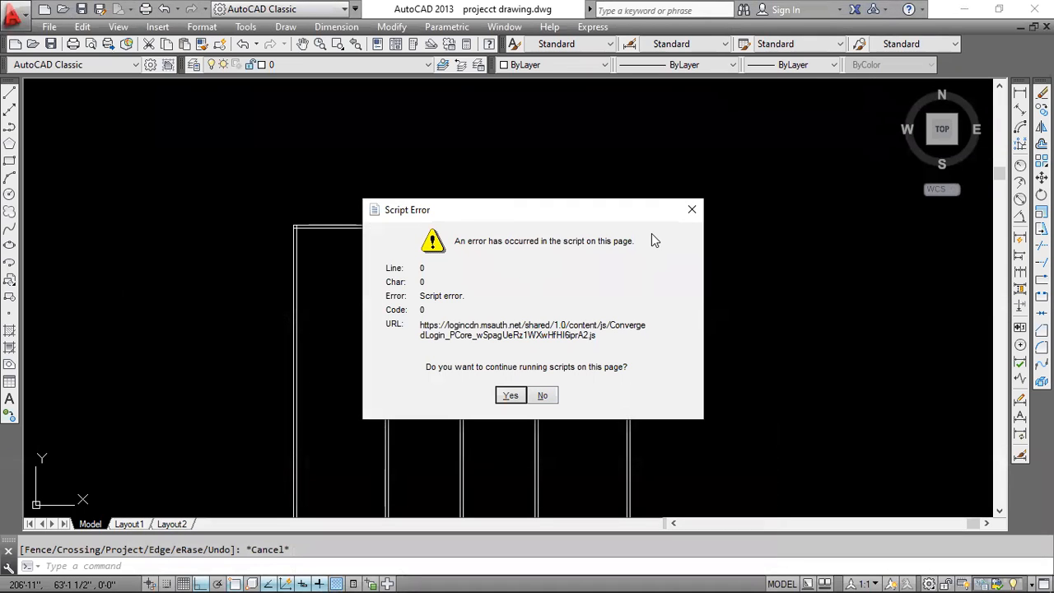
left_click(692, 209)
Offset the inner line of the top wall 12'-6" downward to mark the depth of the four top rooms.
scroll(531, 225, "up", 5)
scroll(509, 212, "up", 2)
middle_click_drag(508, 211, 590, 280)
left_click(494, 244)
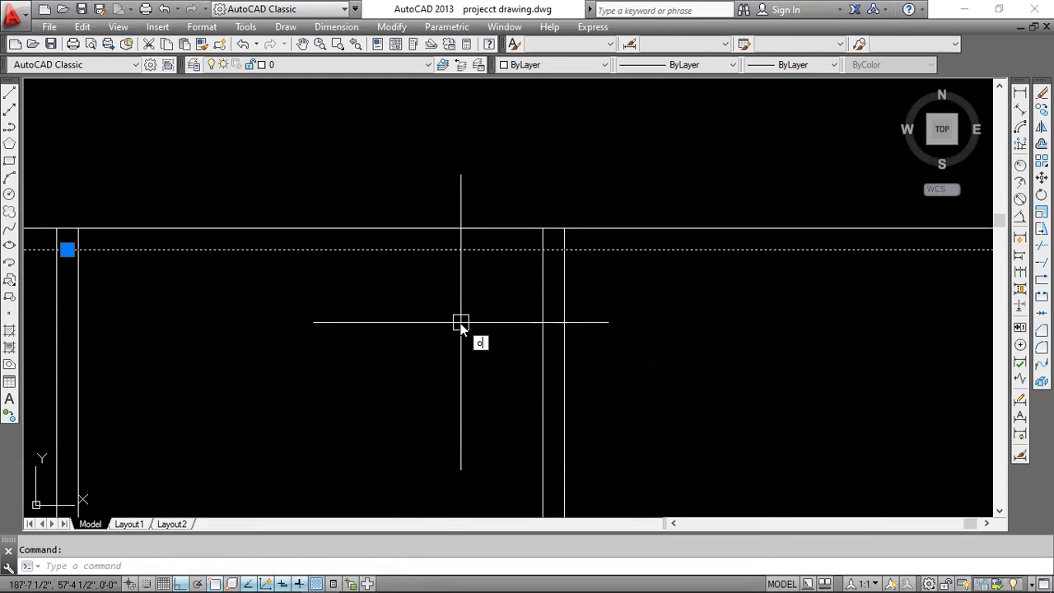
key("Return")
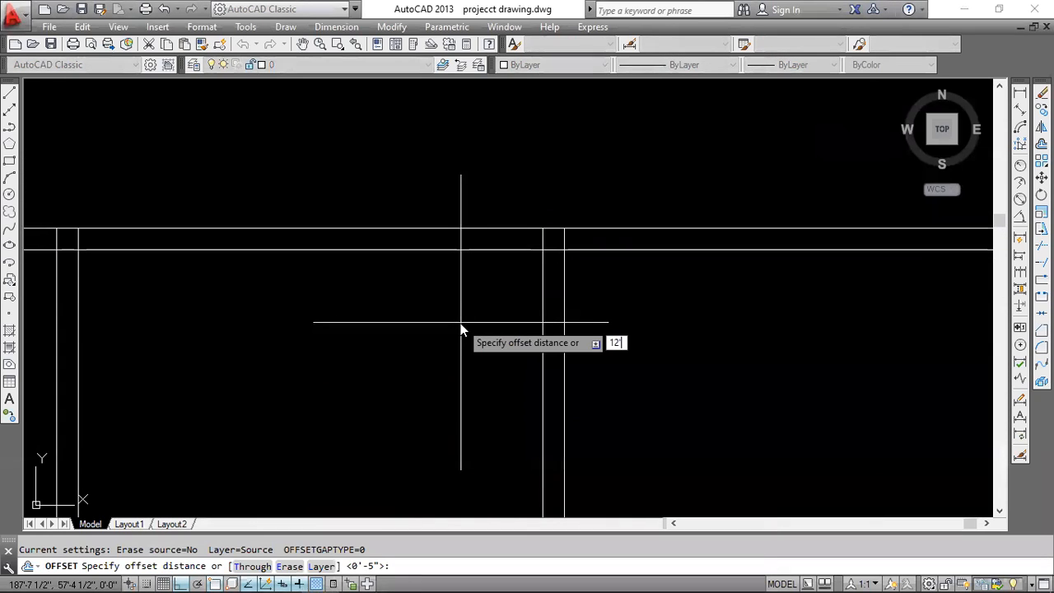
type("12'6")
key("Return")
scroll(478, 248, "down", 3)
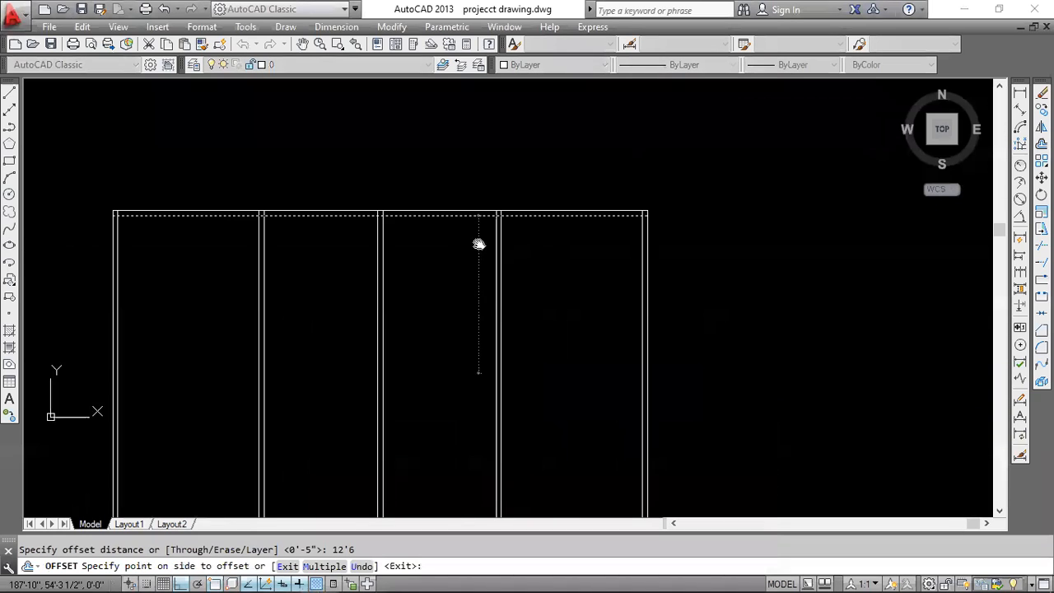
left_click(464, 275)
key("Return")
key("Return")
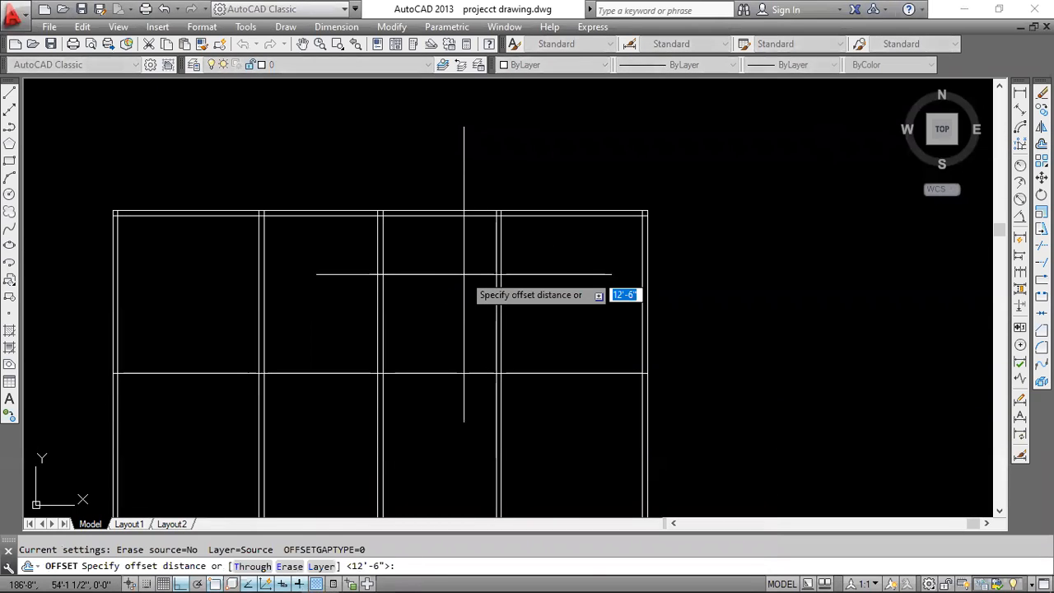
Offset the new horizontal line 5 inches downward to form the double wall below the top rooms.
type("5")
key("Return")
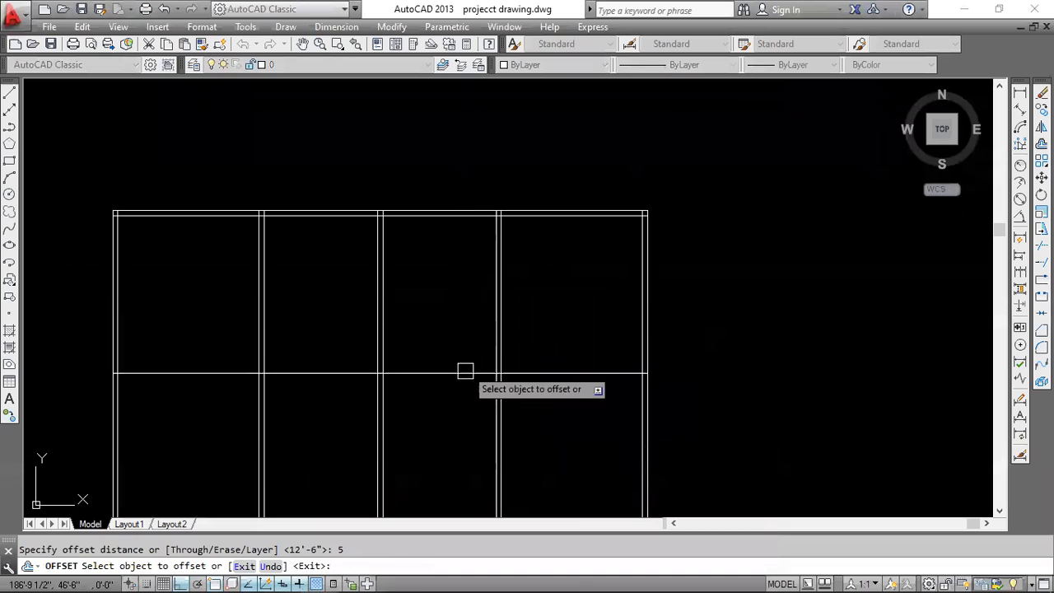
left_click(466, 373)
left_click(456, 420)
middle_click_drag(456, 419, 520, 386)
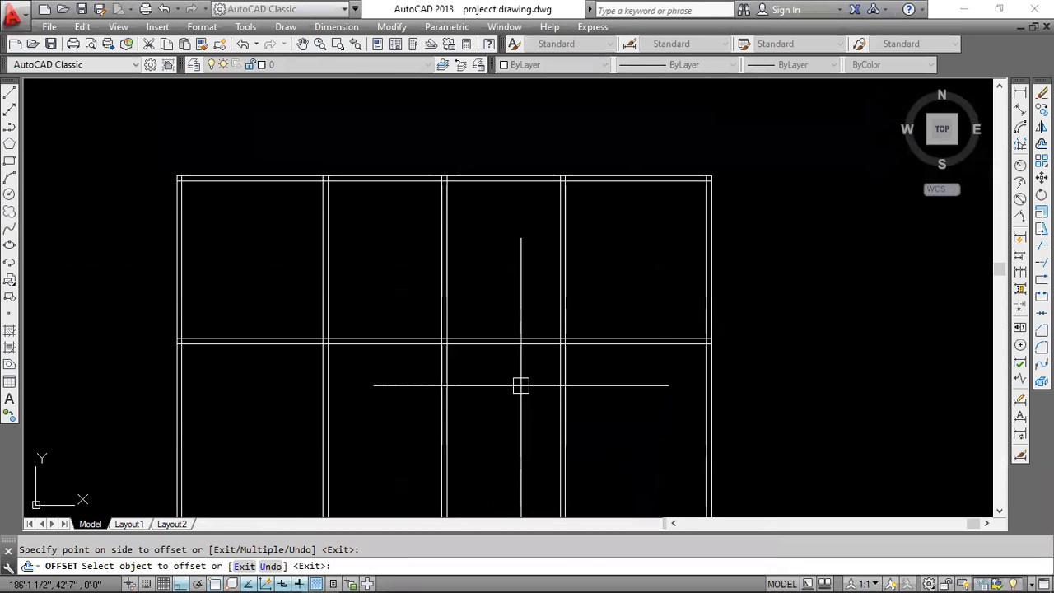
key("Escape")
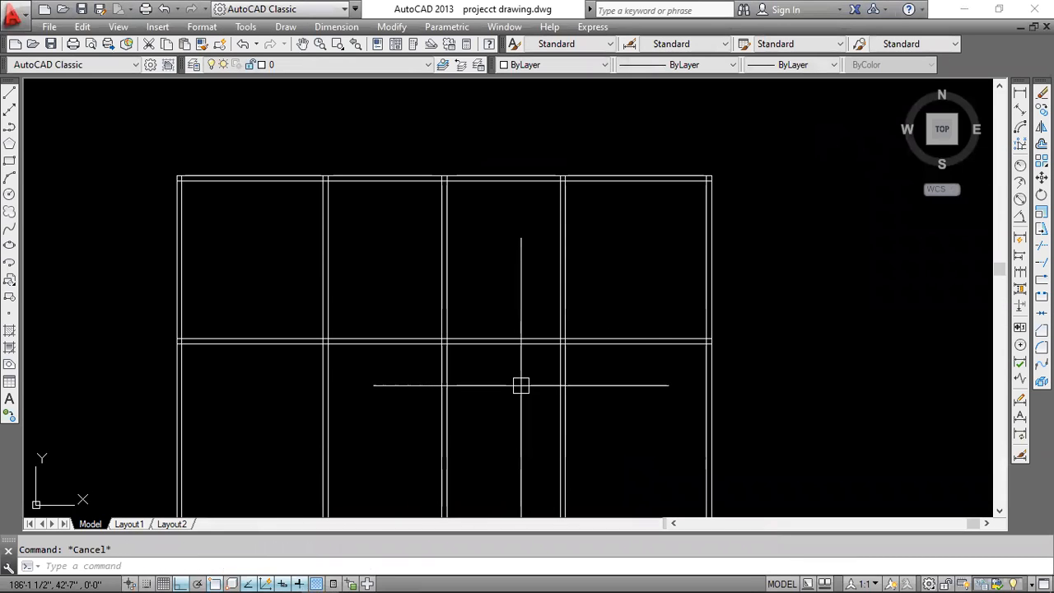
Examine in cad.pdf how the wall below the top rooms continues beyond the side walls, then return to AutoCAD.
scroll(521, 385, "down", 2)
scroll(520, 386, "down", 2)
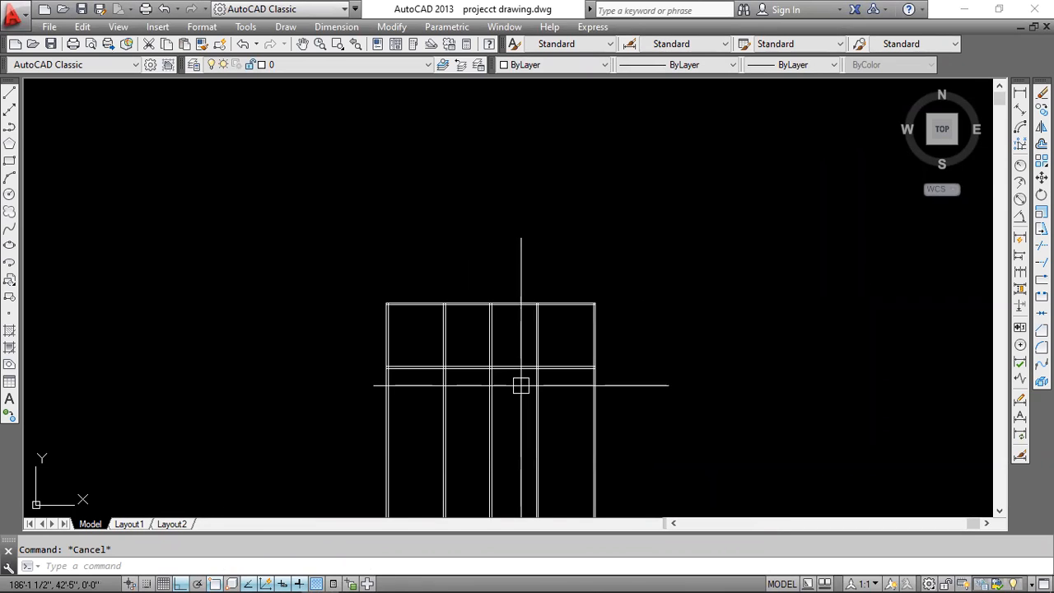
scroll(521, 385, "down", 3)
scroll(520, 386, "up", 6)
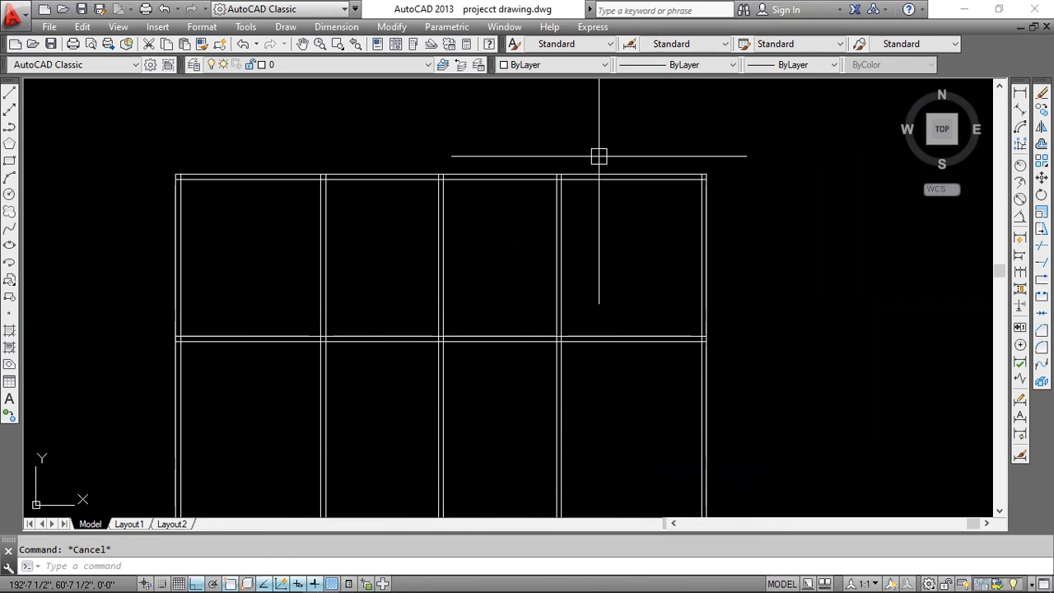
middle_click_drag(494, 386, 488, 296)
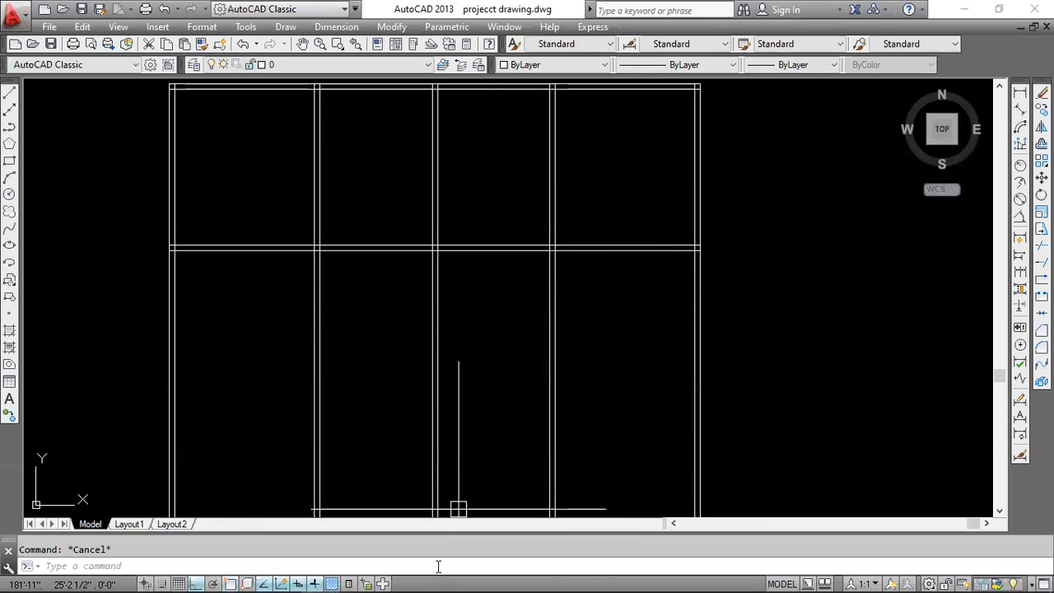
left_click(286, 569)
middle_click_drag(475, 366, 461, 289)
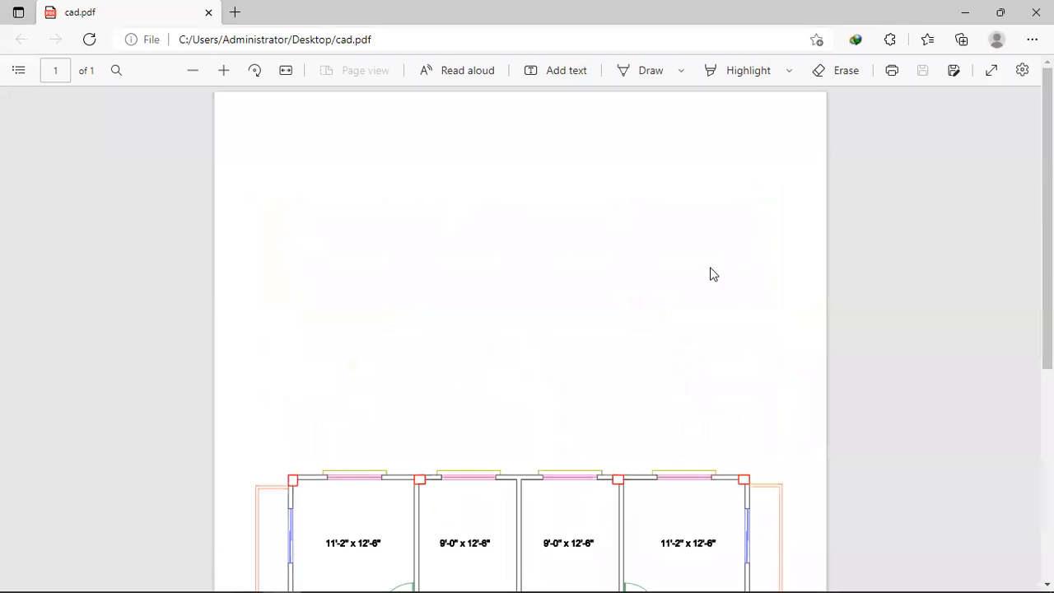
scroll(549, 321, "down", 5)
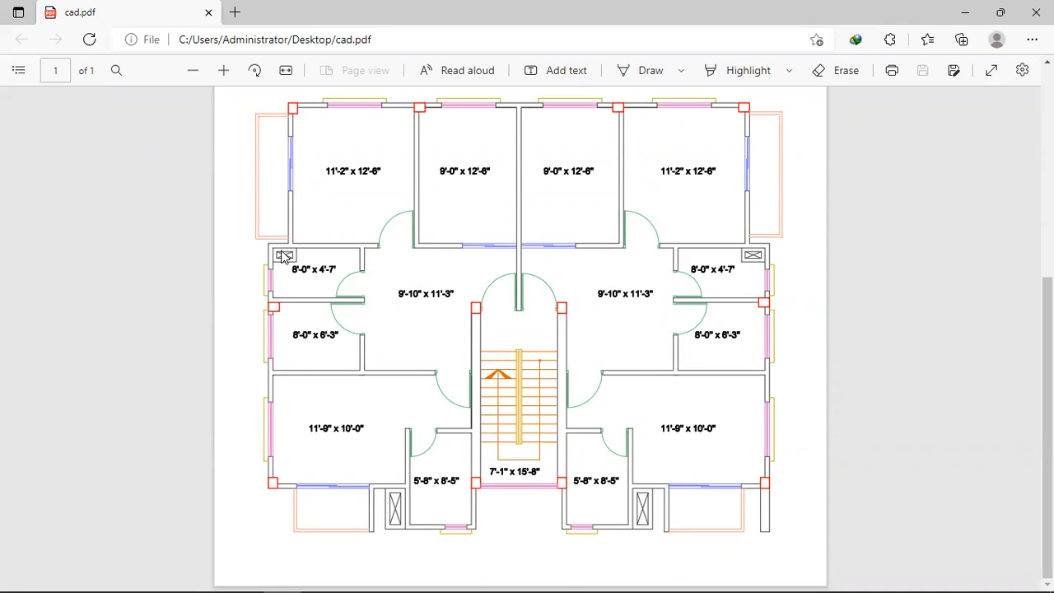
scroll(269, 165, "up", 4)
scroll(248, 124, "down", 2)
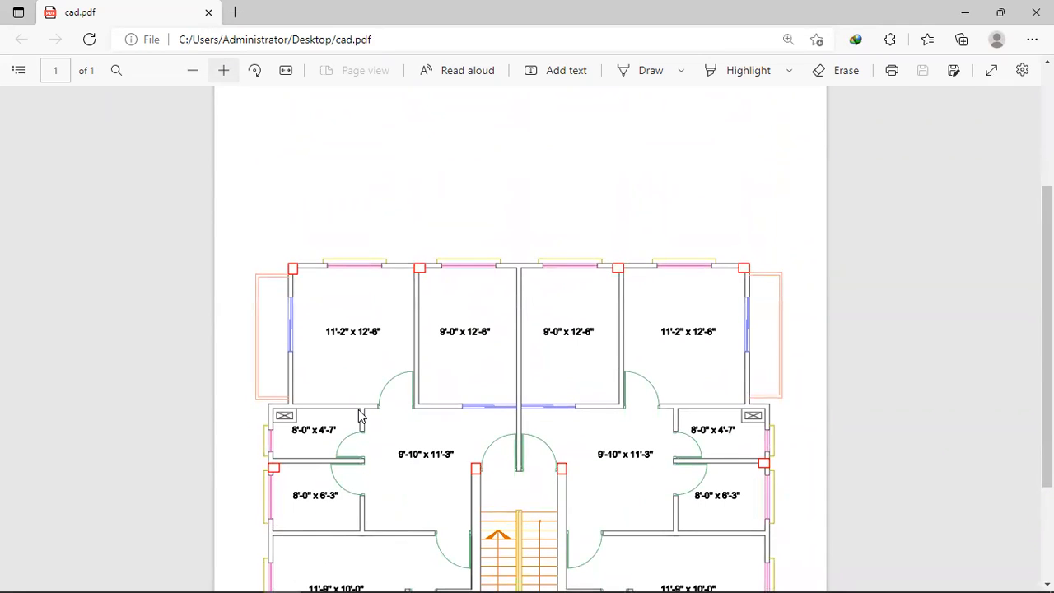
scroll(313, 329, "down", 3)
scroll(276, 271, "up", 1)
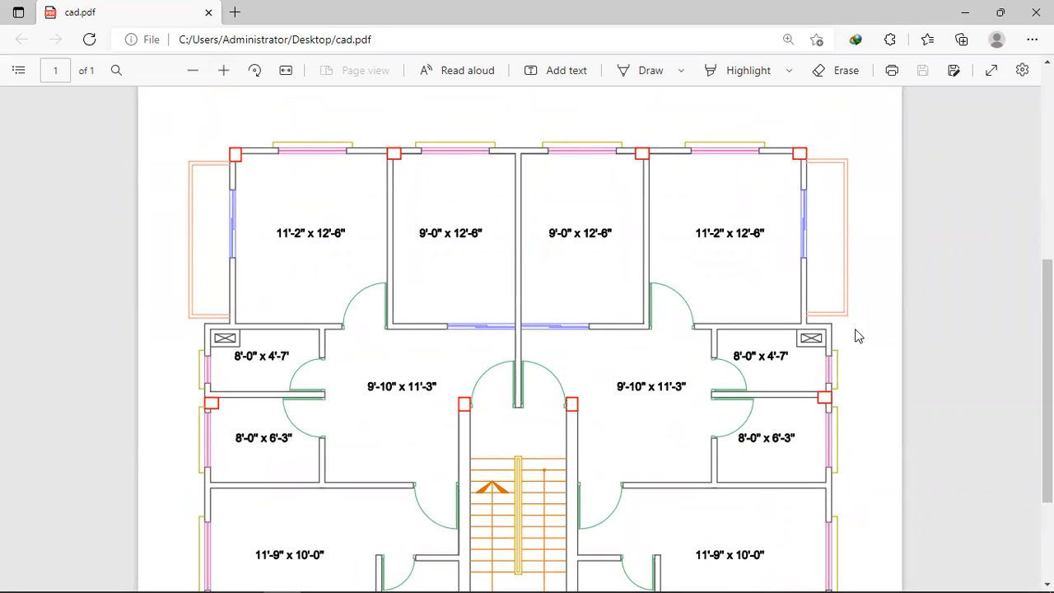
left_click(966, 15)
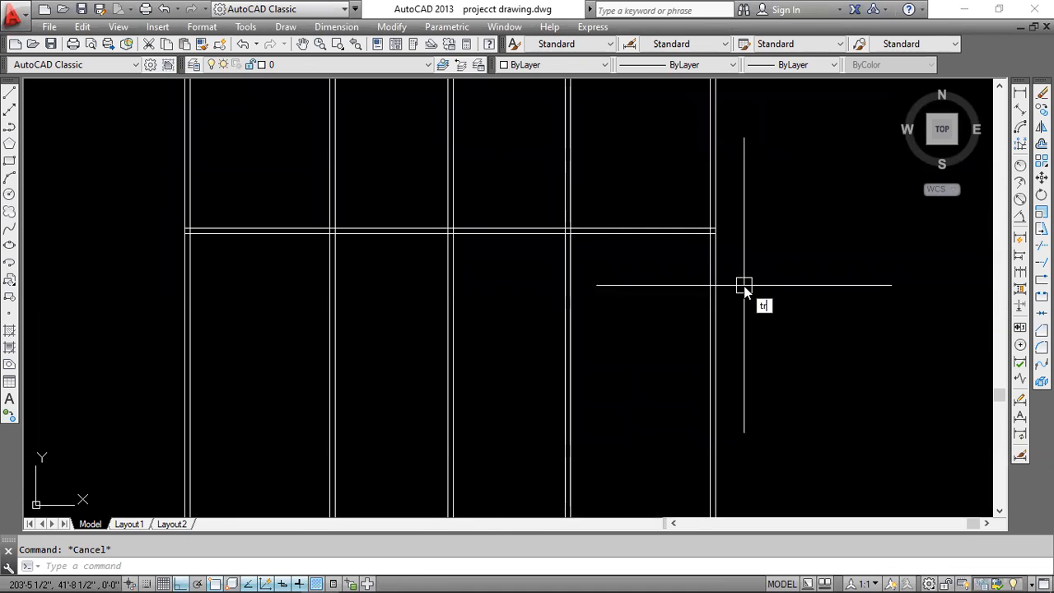
Trim all vertical wall lines where they extend below the lower horizontal wall.
type("tr")
key("Return")
key("Return")
left_click(742, 285)
left_click(178, 430)
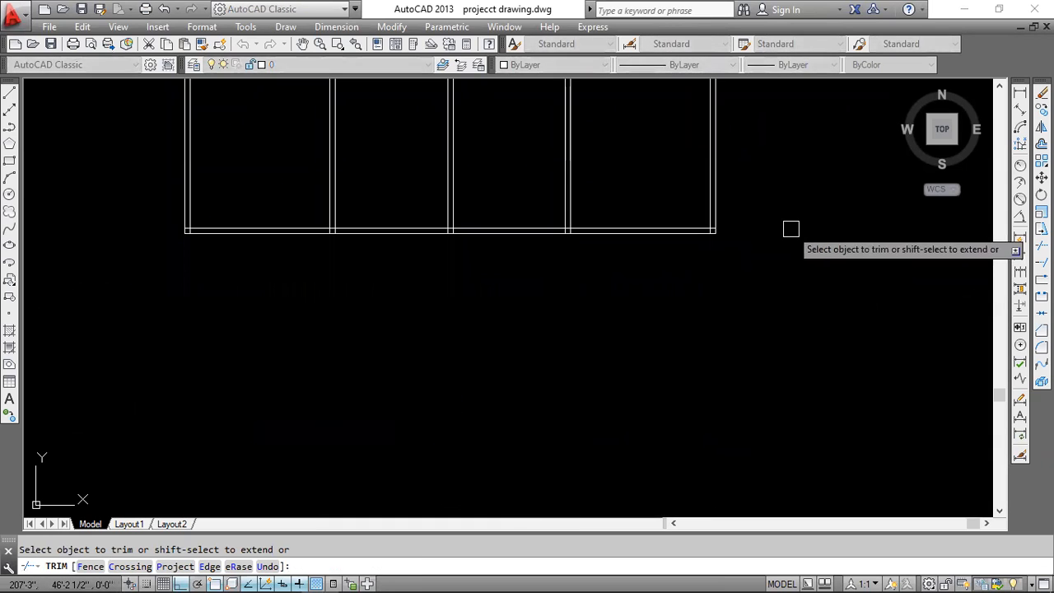
key("Escape")
Stretch the right end of the lower wall's upper line 1'-10" outward past the outer right wall.
scroll(739, 215, "up", 4)
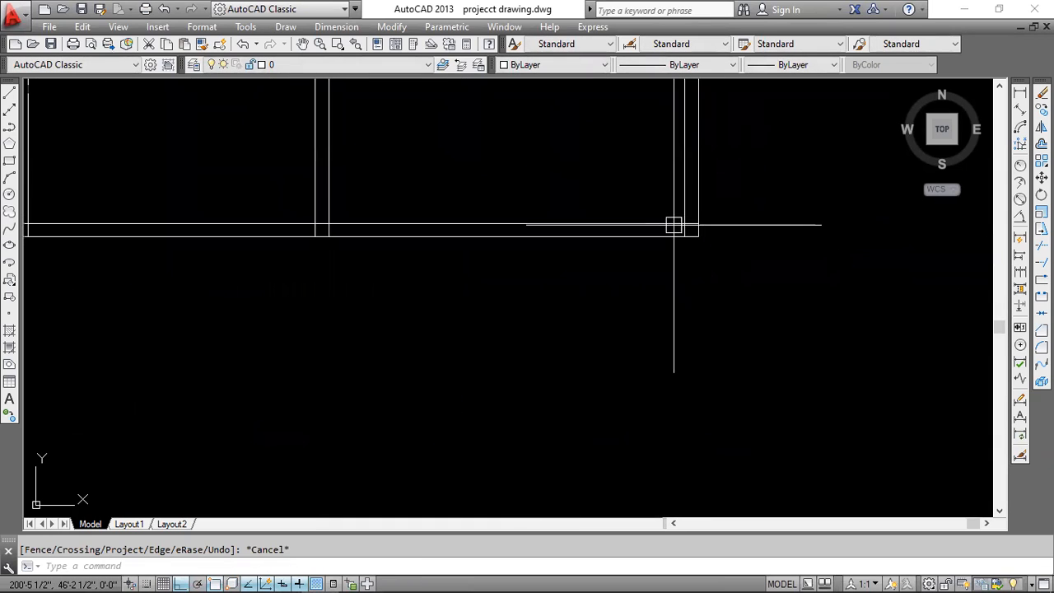
left_click(674, 224)
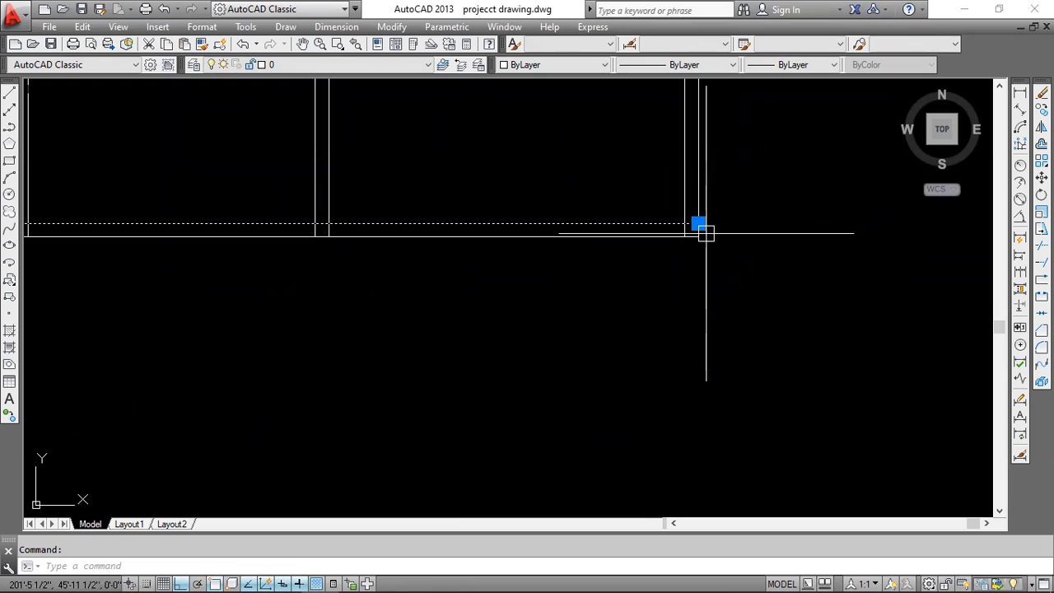
left_click(699, 224)
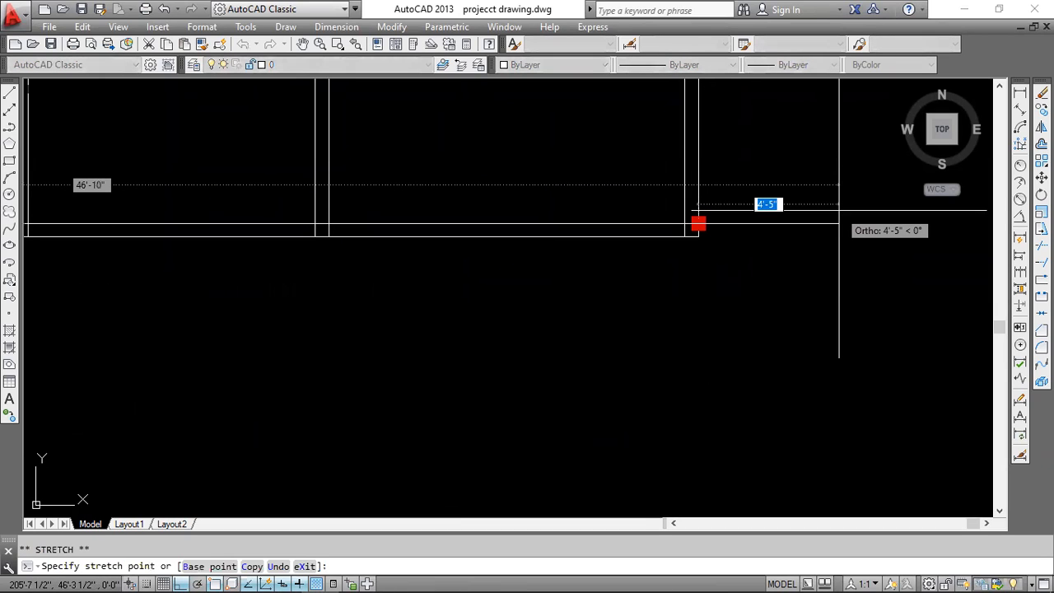
type("1")
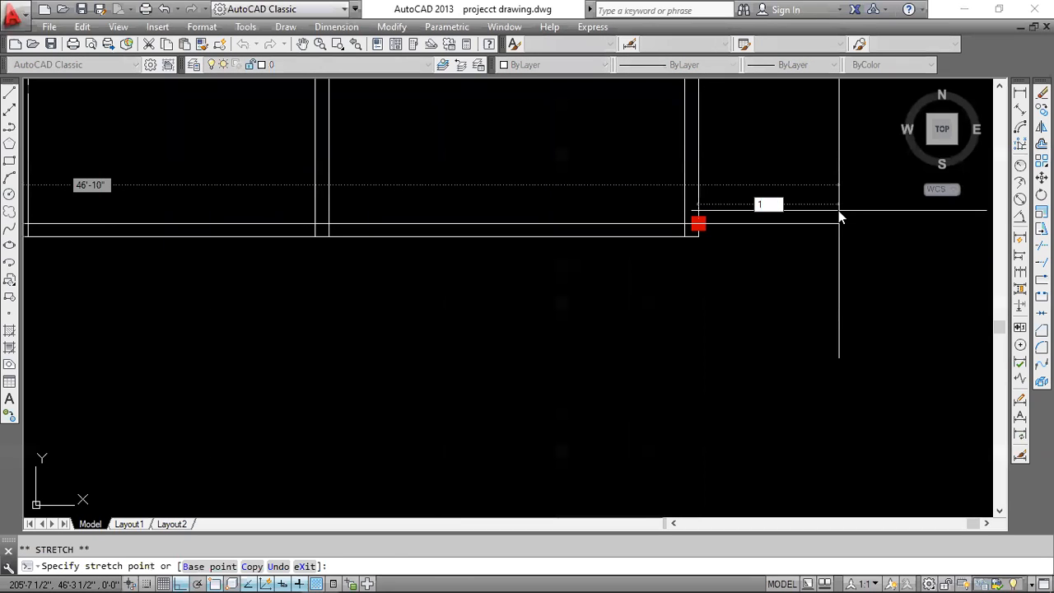
type("'10")
key("Return")
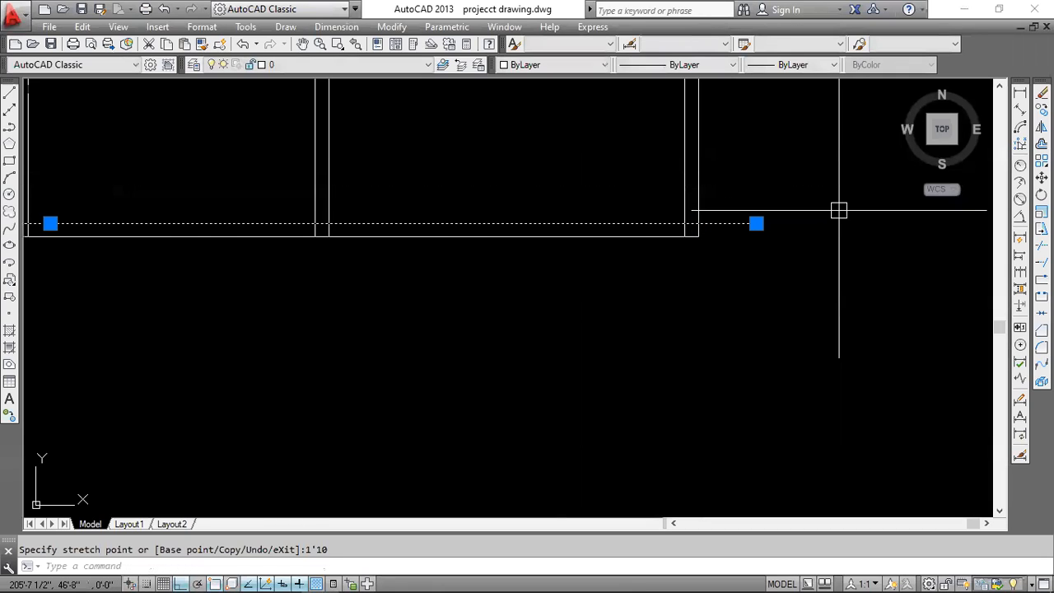
Stretch the left end of the lower wall's upper line 1'-10" outward past the outer left wall.
scroll(839, 211, "down", 5)
scroll(602, 242, "up", 4)
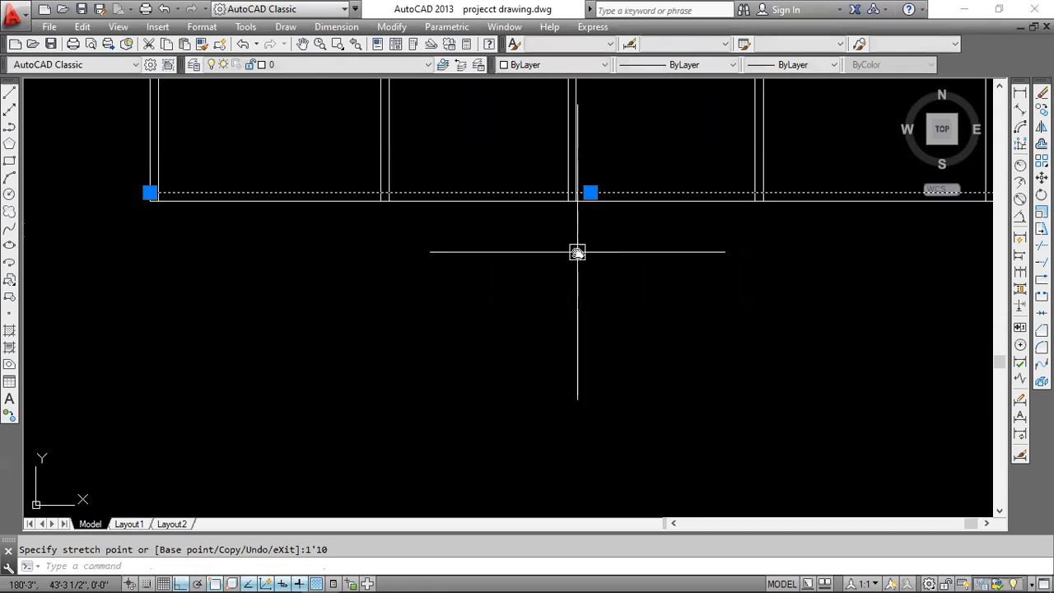
left_click(267, 201)
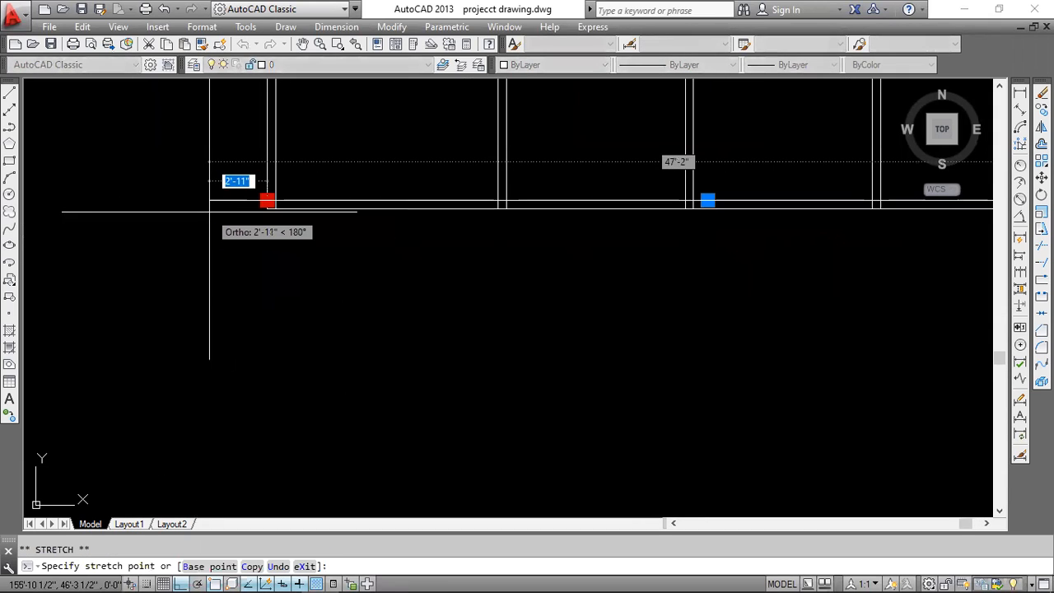
type("1'1")
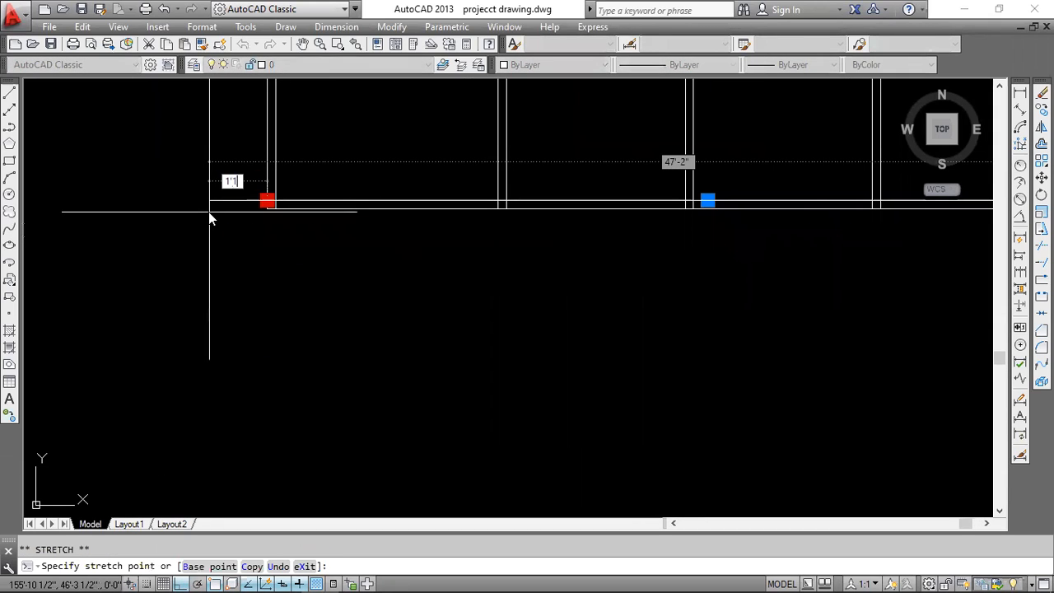
type("0")
key("Return")
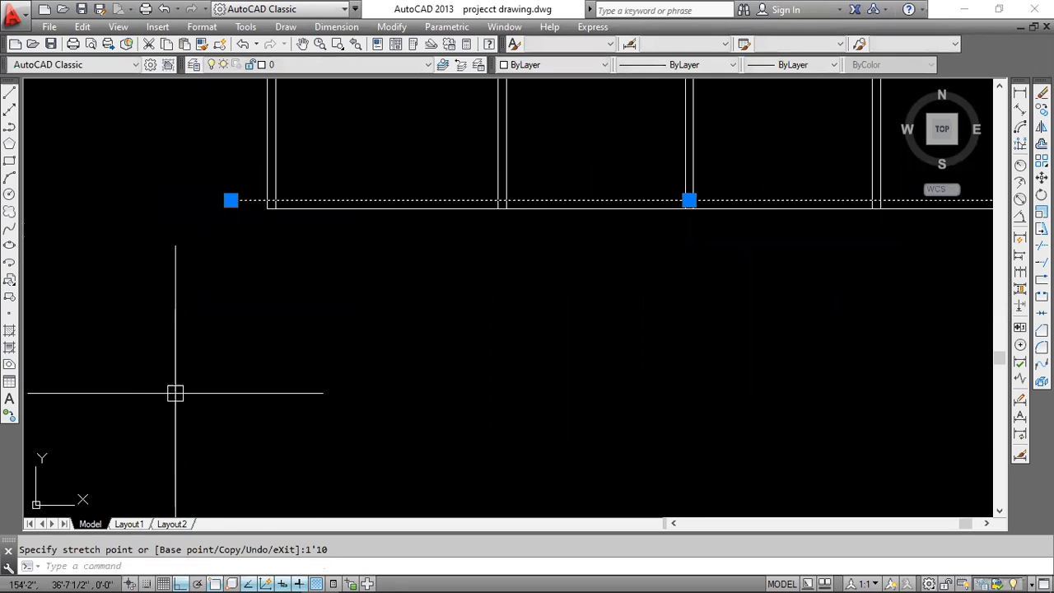
key("Escape")
Examine the side rooms below the top row and their dimensions in cad.pdf, then return to AutoCAD.
scroll(142, 221, "down", 3)
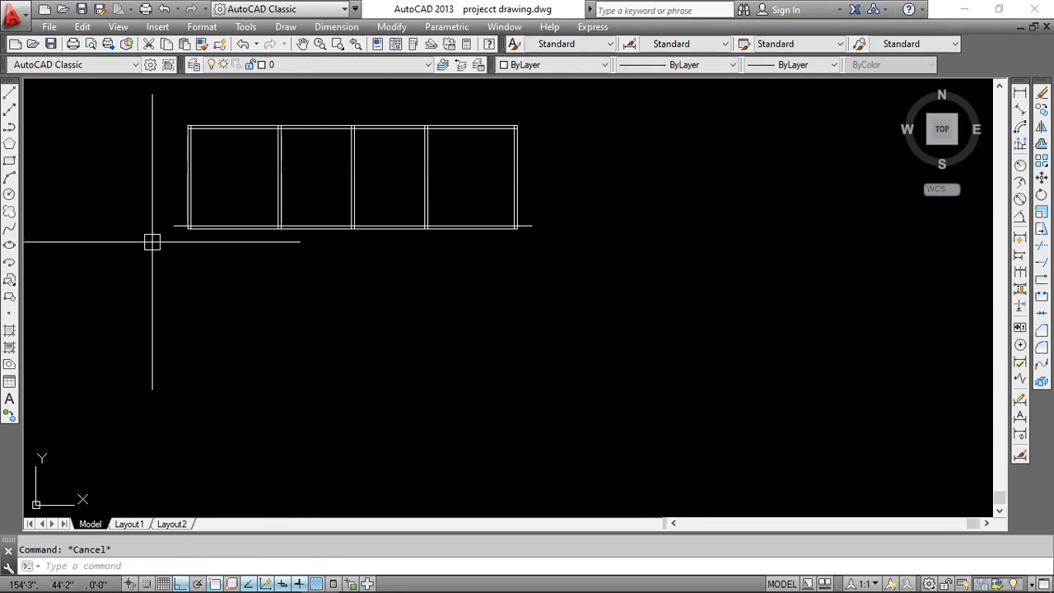
middle_click_drag(151, 240, 402, 155)
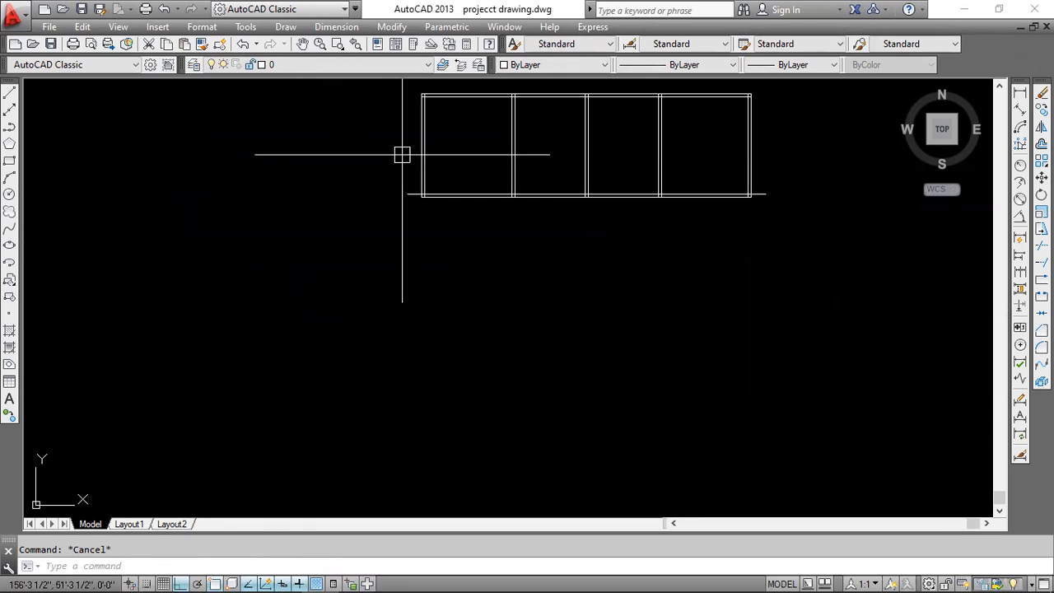
left_click(310, 577)
scroll(277, 302, "down", 1)
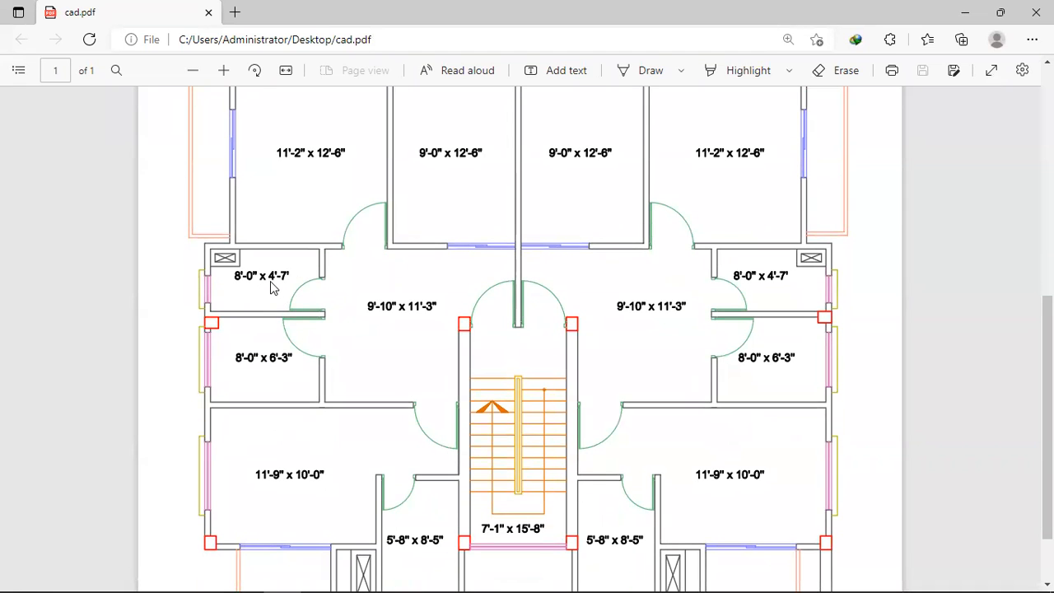
scroll(280, 321, "up", 2)
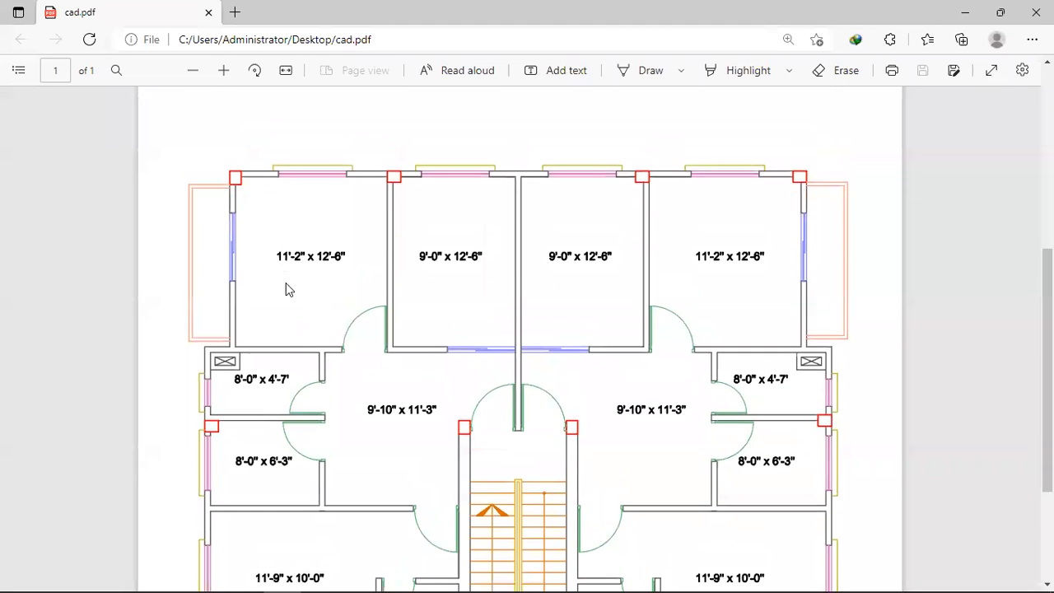
scroll(275, 322, "down", 2)
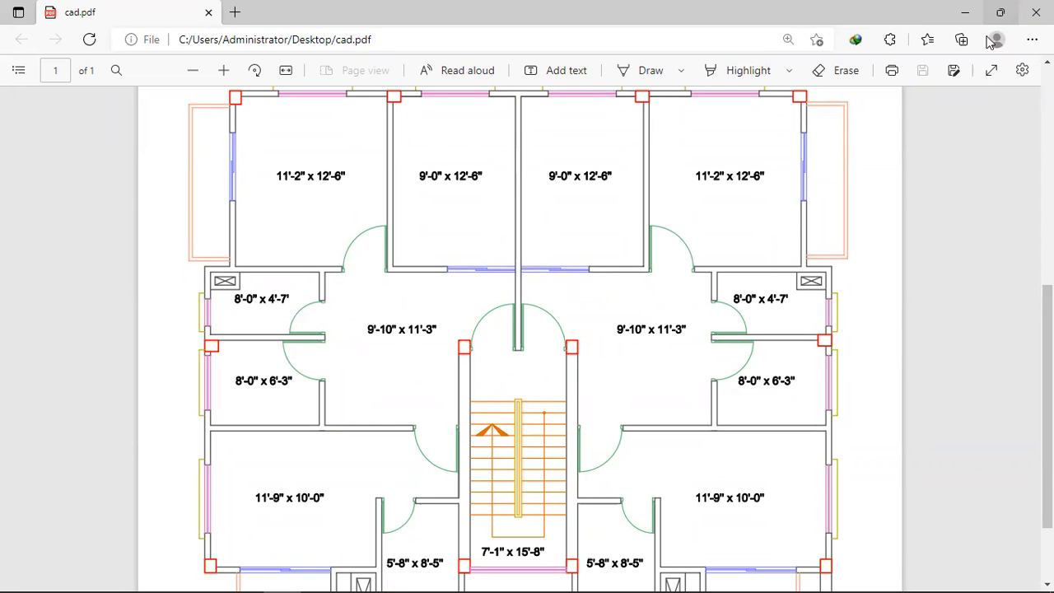
left_click(966, 12)
type("L")
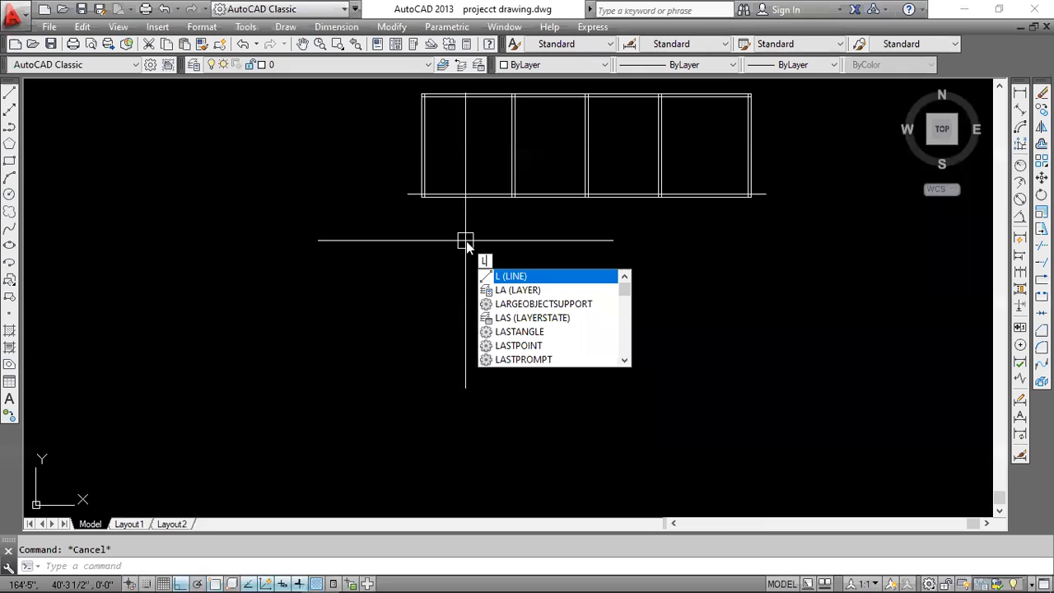
key("Return")
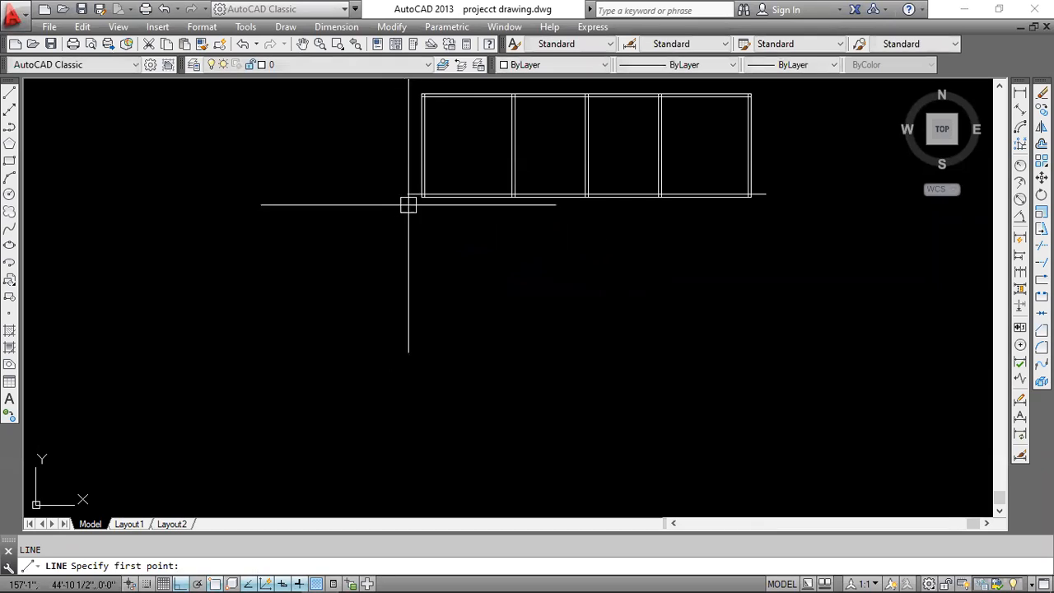
key("Escape")
Stretch the left end of the lower wall's lower line 1'-10" outward, level with the upper line's end.
scroll(424, 197, "up", 5)
mouse_move(436, 196)
middle_mouse_down()
mouse_move(477, 231)
mouse_move(494, 275)
middle_mouse_up()
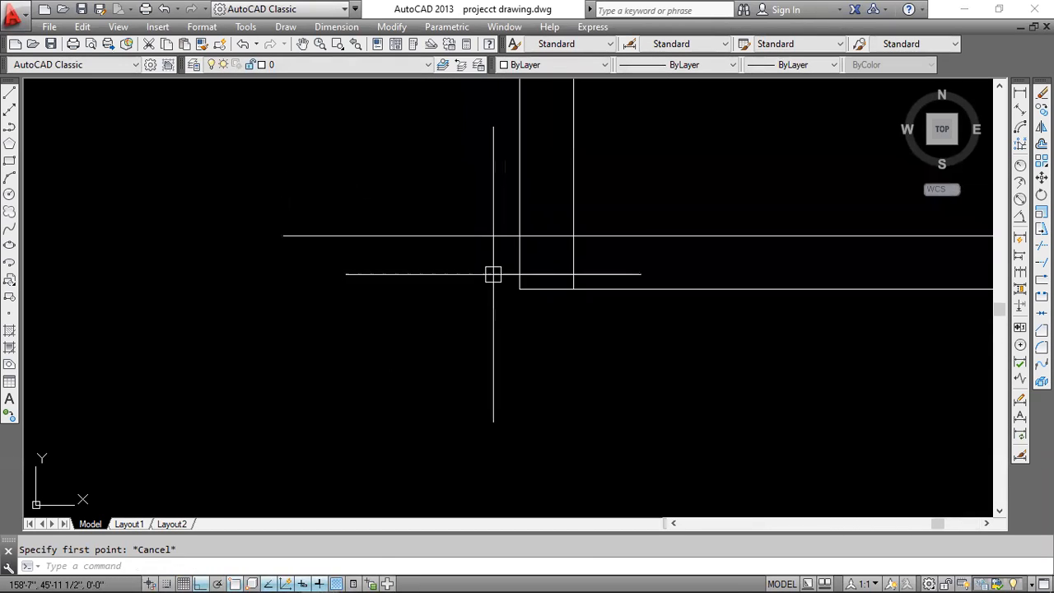
left_click(561, 266)
left_click(548, 342)
left_click(519, 288)
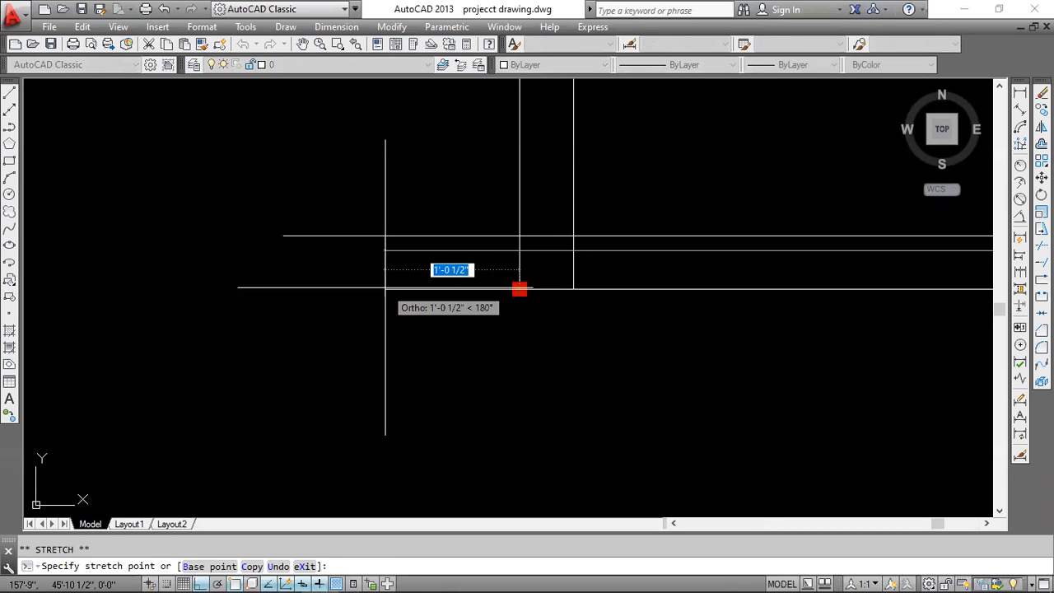
type("1'")
type("6")
key("Return")
key("Escape")
Pull the left end of the lower wall's lower line 5" back inward from the upper line's end.
scroll(383, 288, "up", 5)
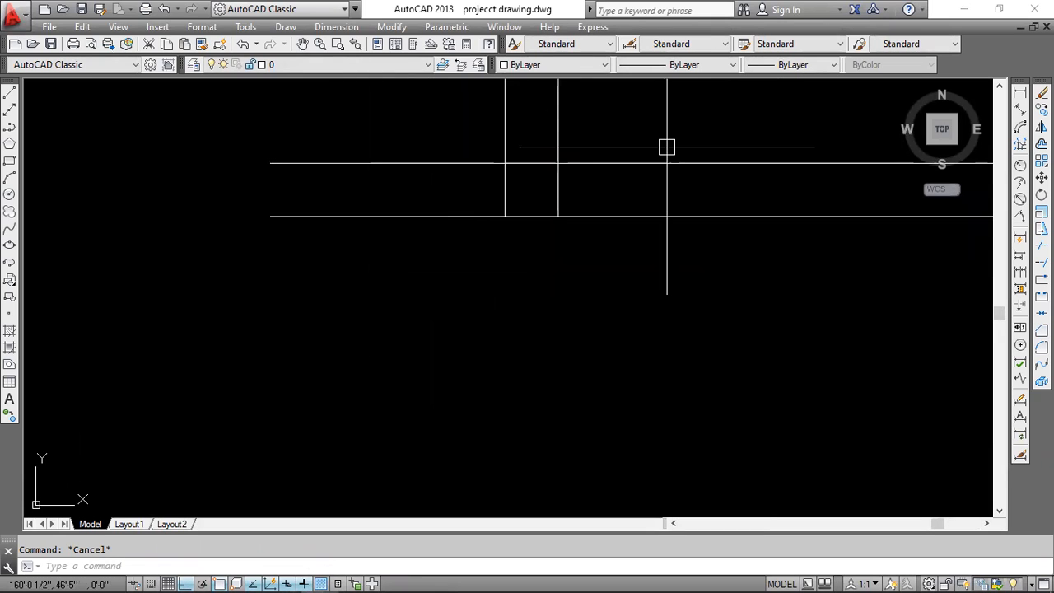
left_click(299, 189)
left_click(194, 291)
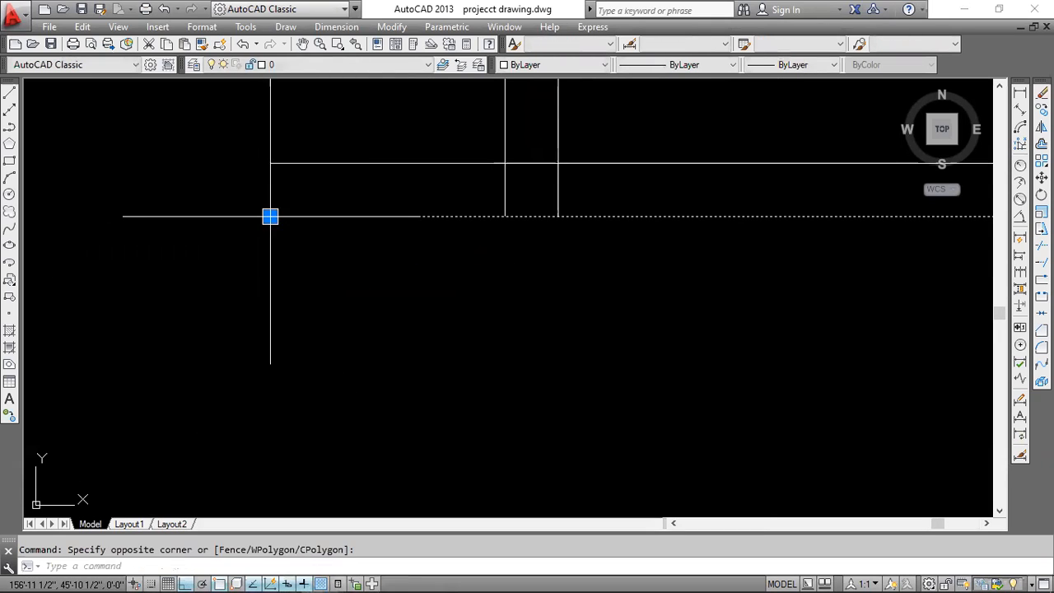
left_click(271, 215)
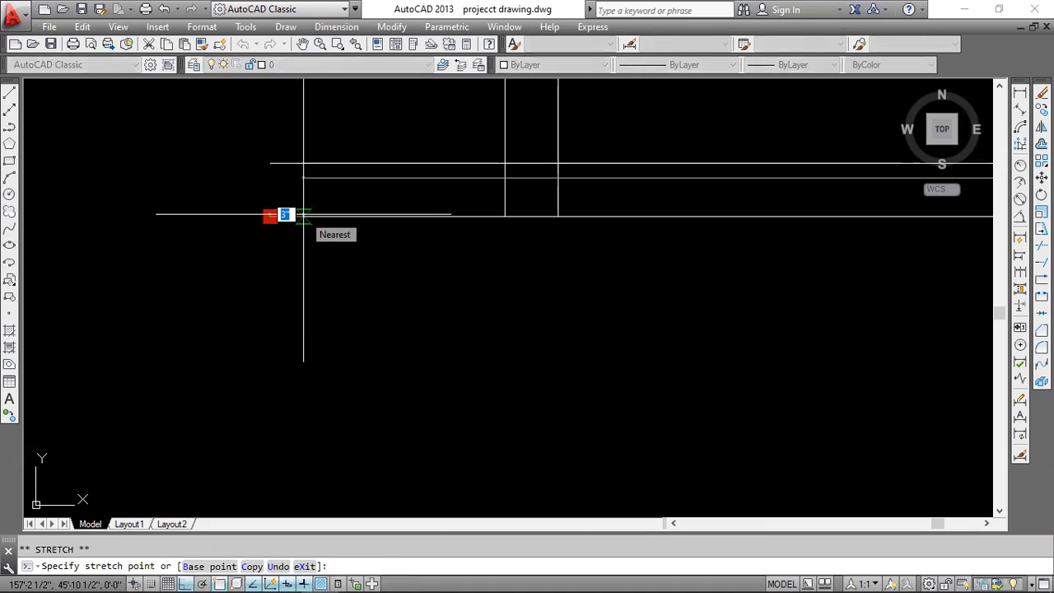
left_click(302, 216)
key("Escape")
Check the upper side room's depth in cad.pdf and draw a 4'-7" line down from the lower wall's inner left corner.
scroll(535, 239, "down", 3)
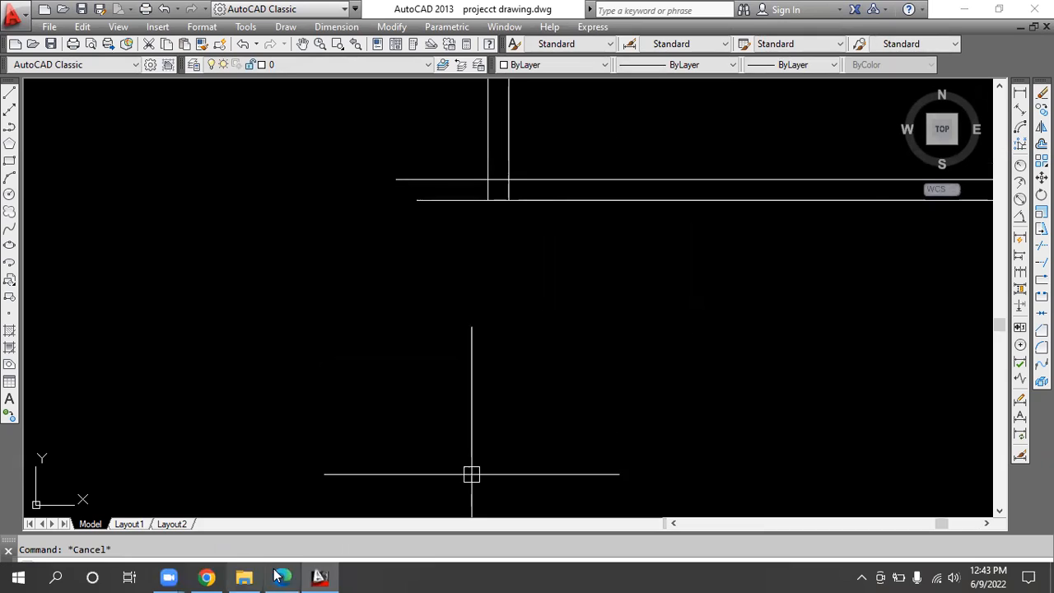
left_click(245, 580)
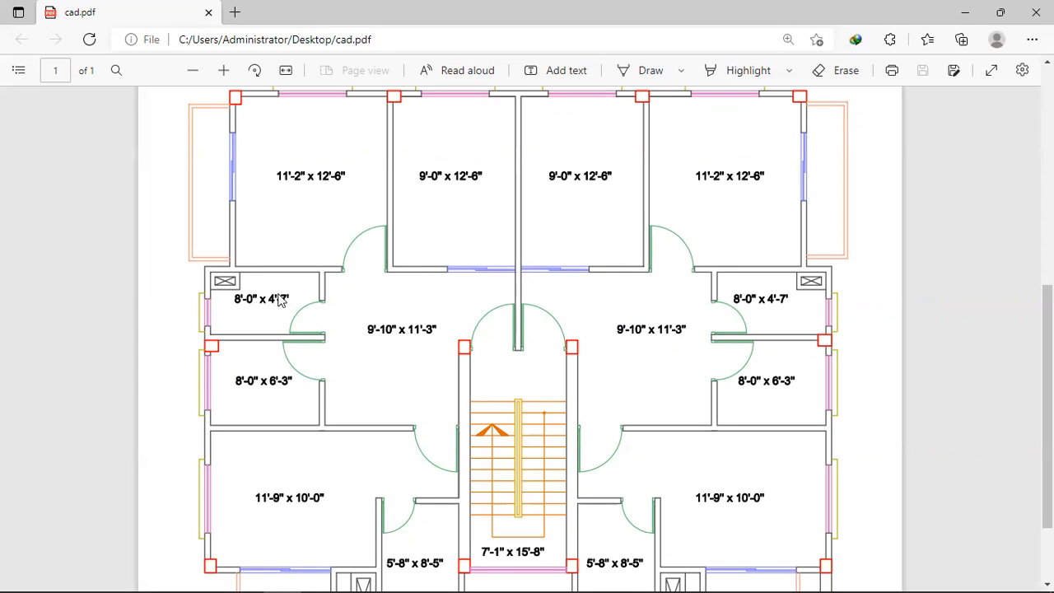
mouse_move(381, 576)
left_click(317, 577)
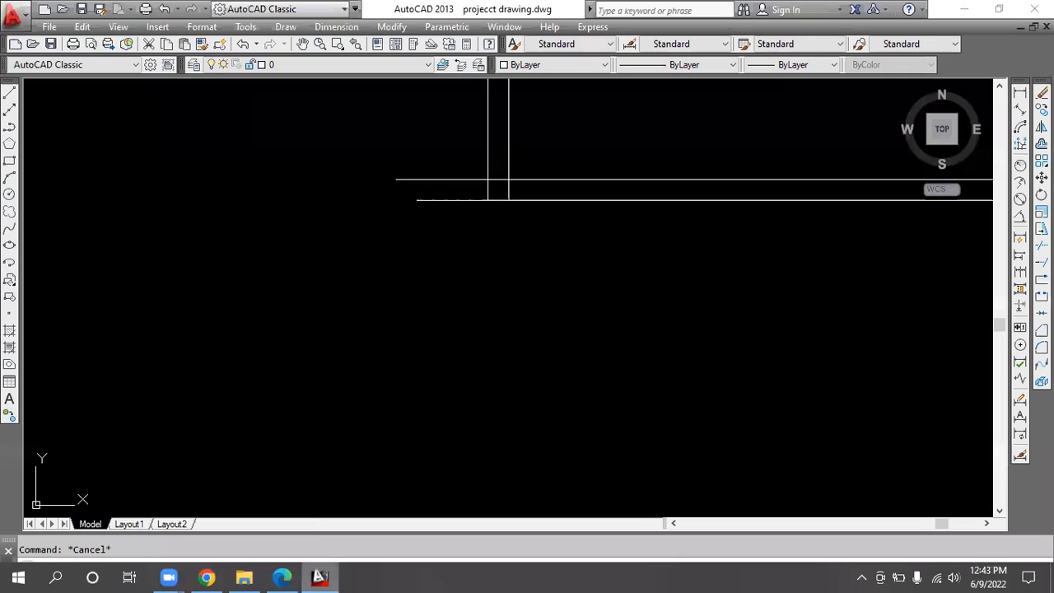
type("l")
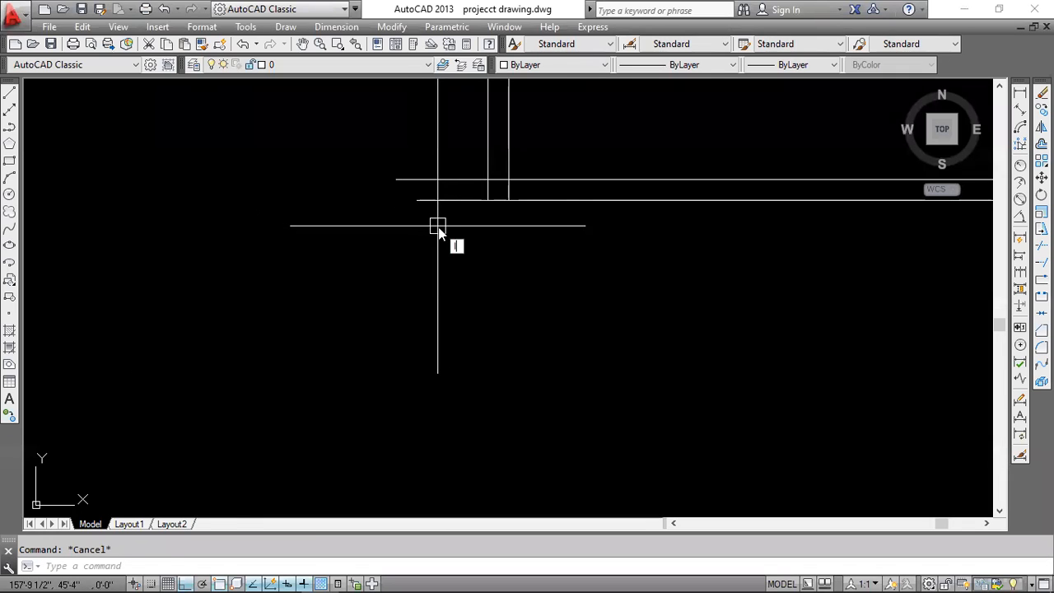
key("Return")
left_click(443, 198)
scroll(443, 355, "down", 5)
middle_click_drag(443, 355, 426, 290)
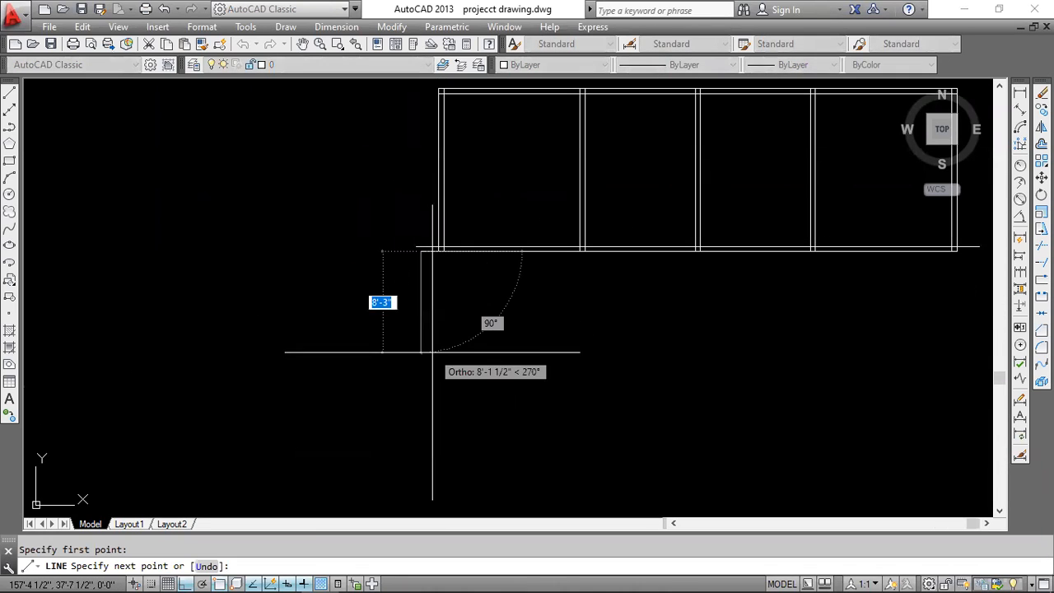
type("4")
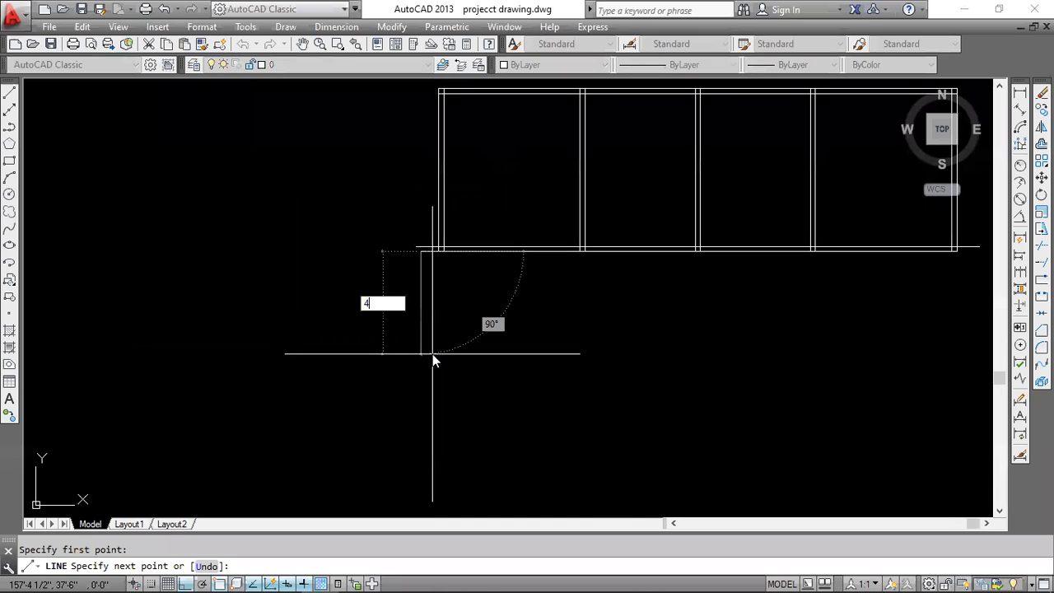
type("'7")
key("Return")
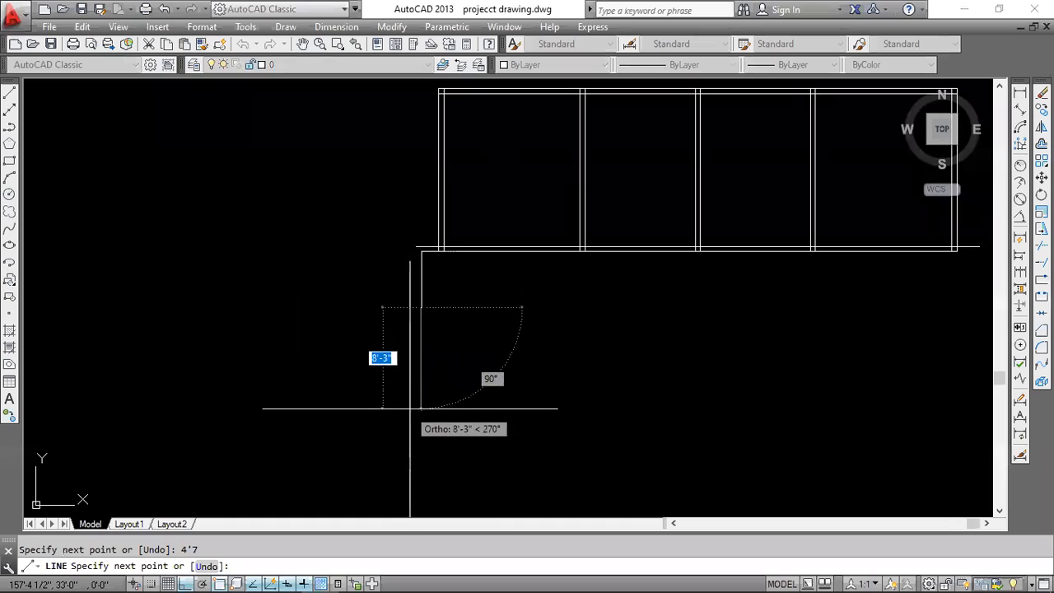
Continue the left inner wall line 5" further down for the thickness of the cross wall.
middle_click_drag(412, 409, 400, 259)
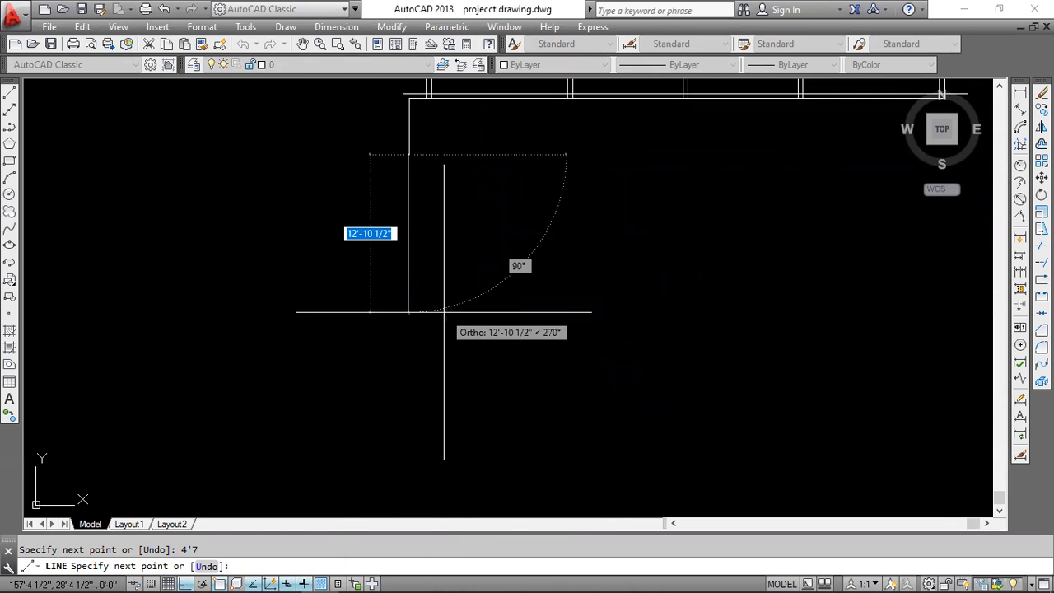
type("5")
key("Return")
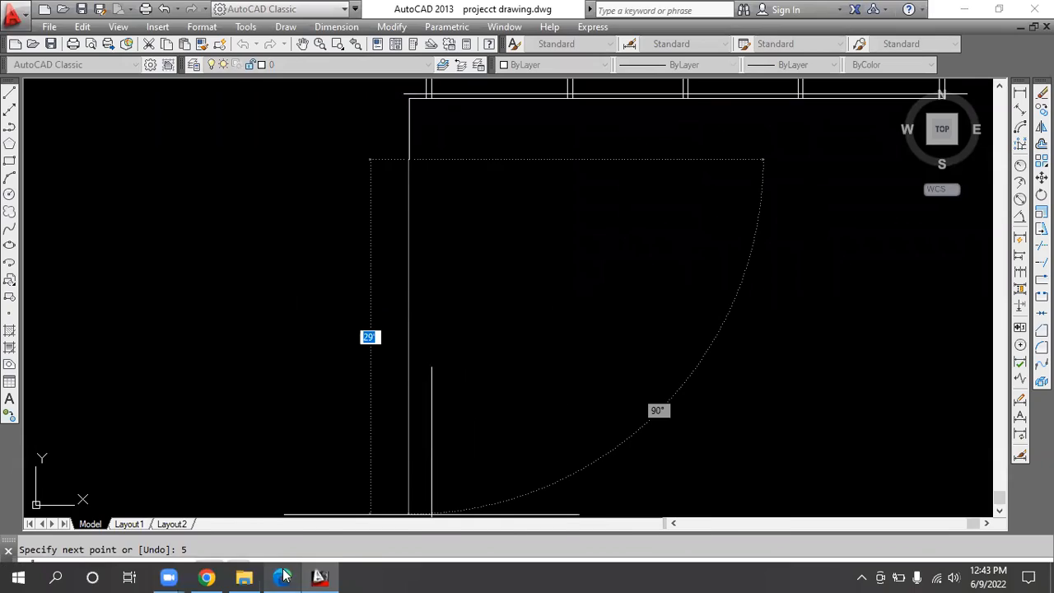
Check the depths of the remaining left rooms in cad.pdf and continue the inner wall line 16'-8" down.
left_click(284, 580)
scroll(198, 334, "up", 6)
scroll(216, 346, "down", 7)
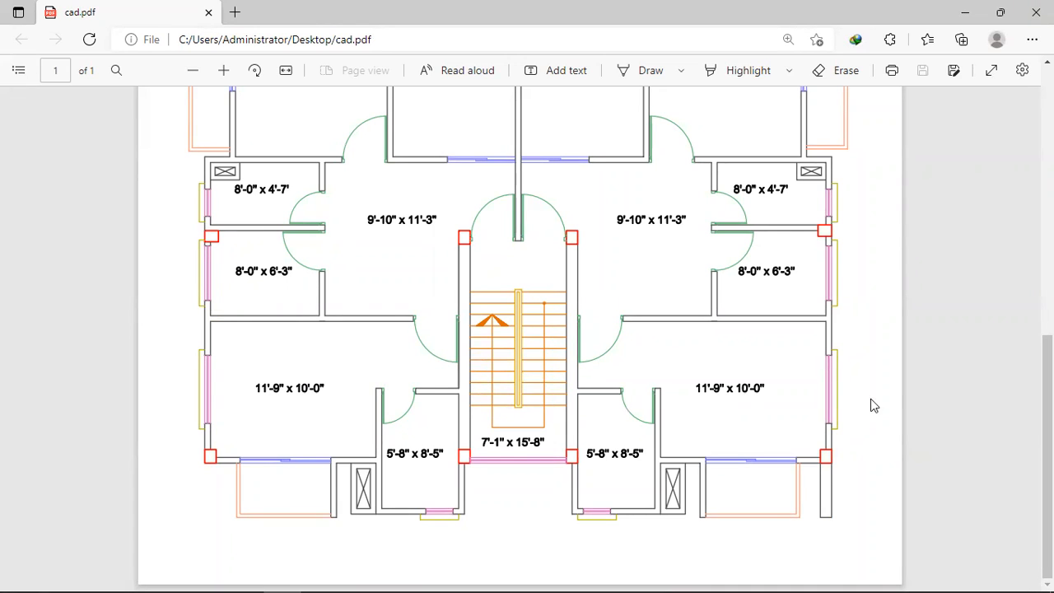
left_click(966, 12)
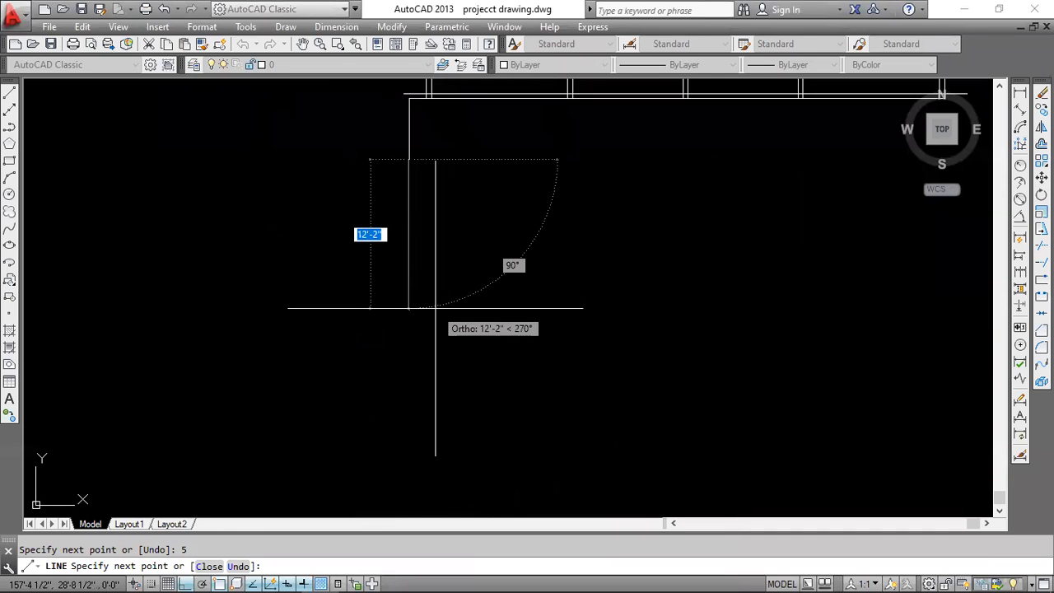
type("1")
type("9")
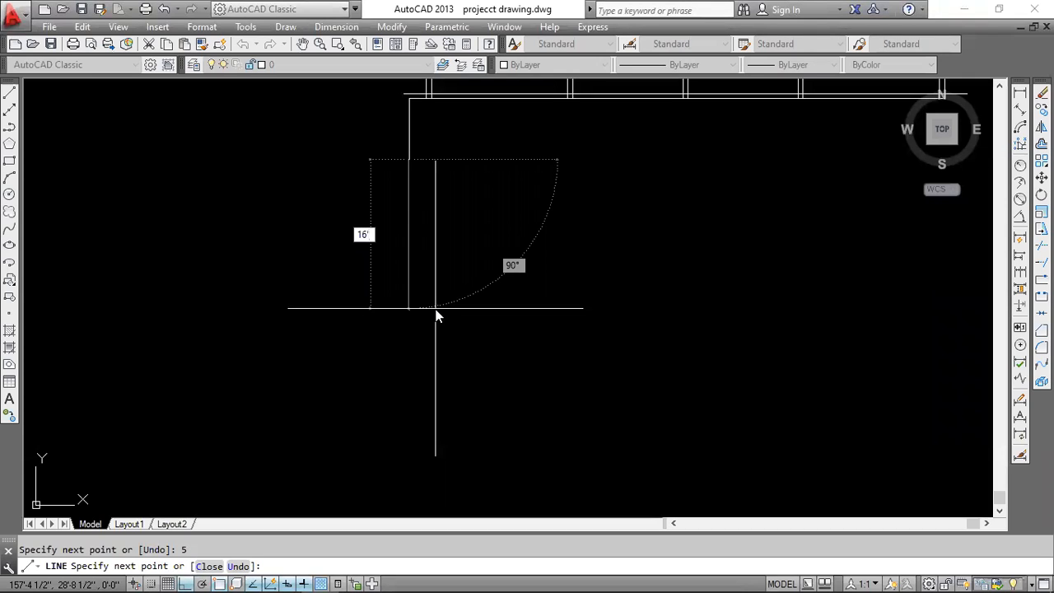
key("Return")
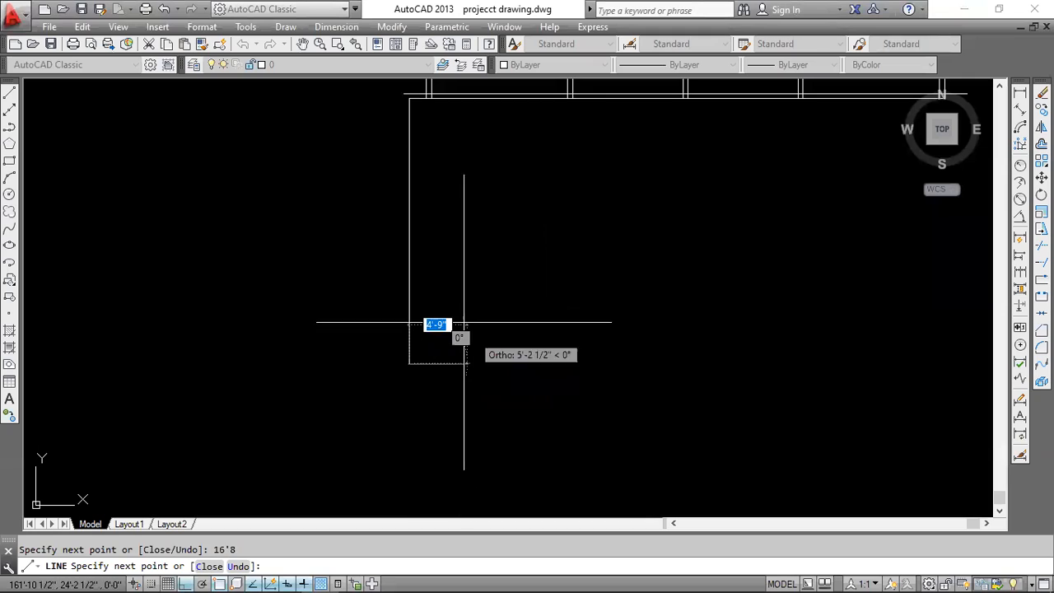
key("Escape")
scroll(464, 308, "down", 2)
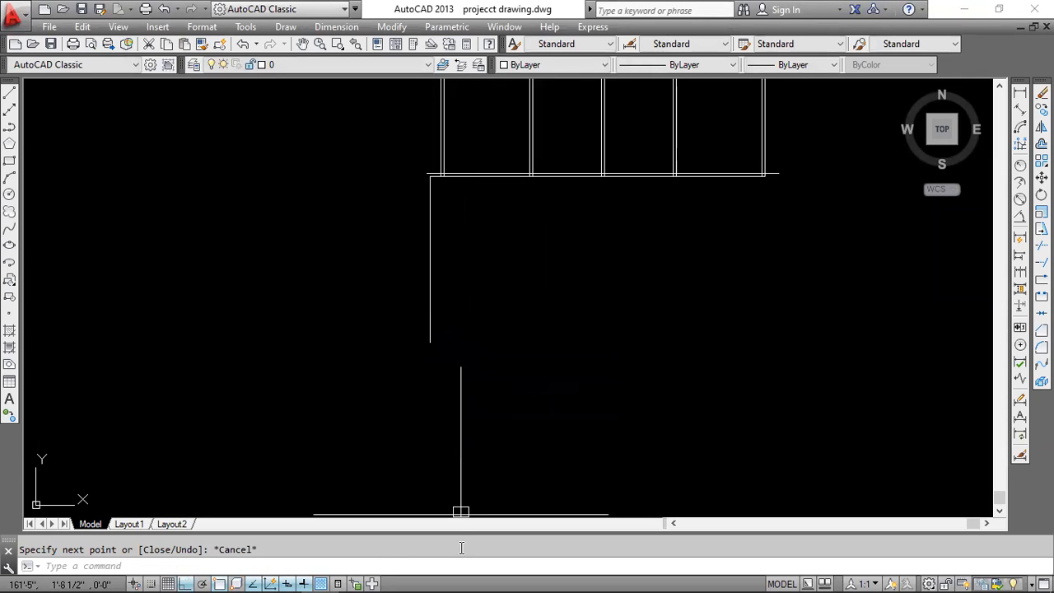
Draw the left wall's outer line from the upper line's left end down to about the inner line's lower end.
scroll(415, 160, "up", 3)
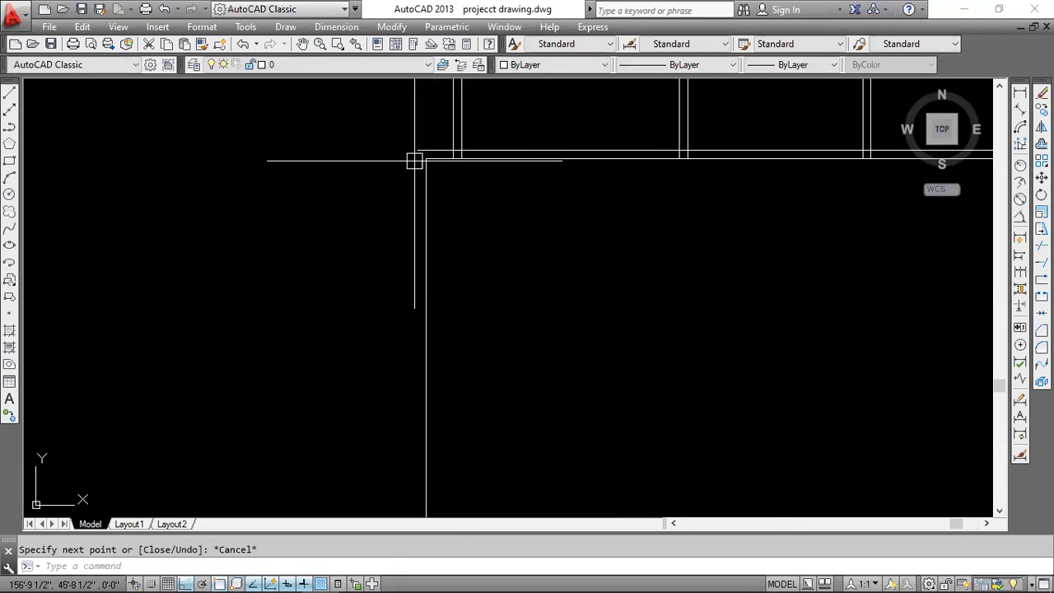
type("l")
key("Return")
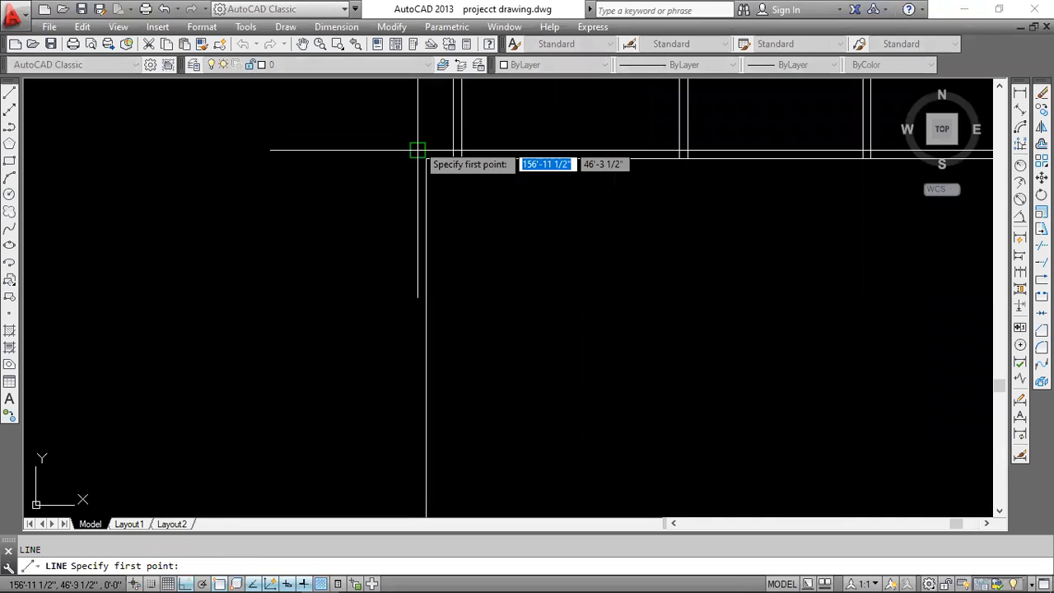
left_click(418, 150)
scroll(426, 312, "up", 4)
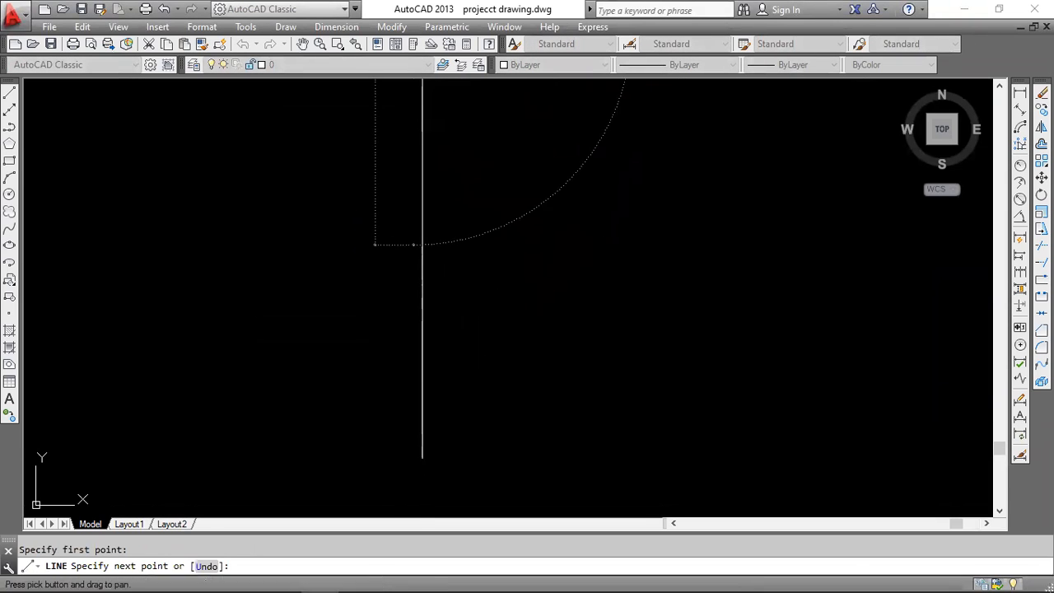
left_click(412, 371)
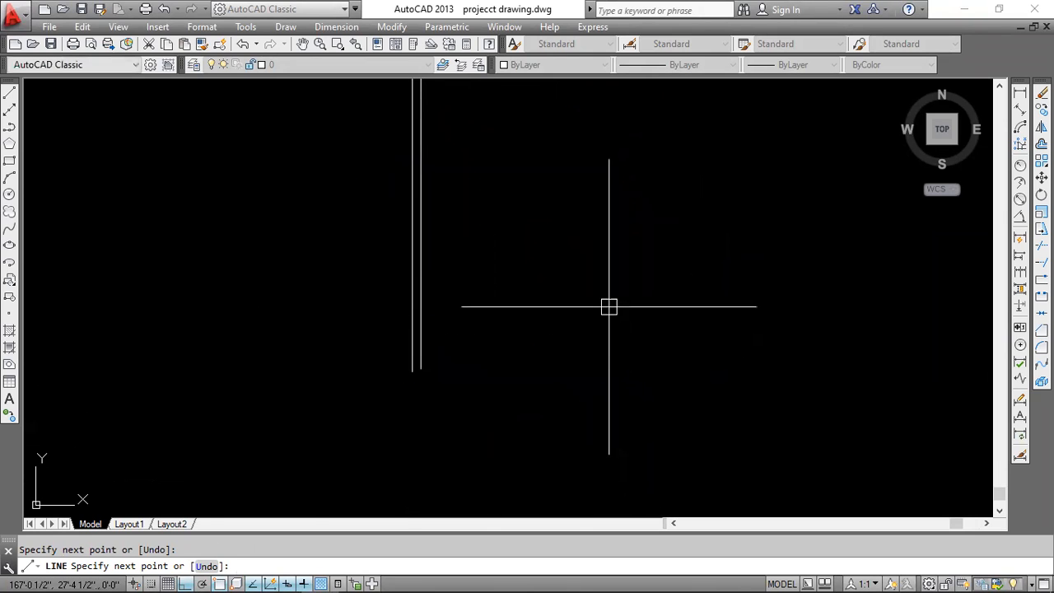
key("Escape")
Examine the room layout and dimensions of the whole floor plan in cad.pdf, then return to AutoCAD.
left_click(283, 582)
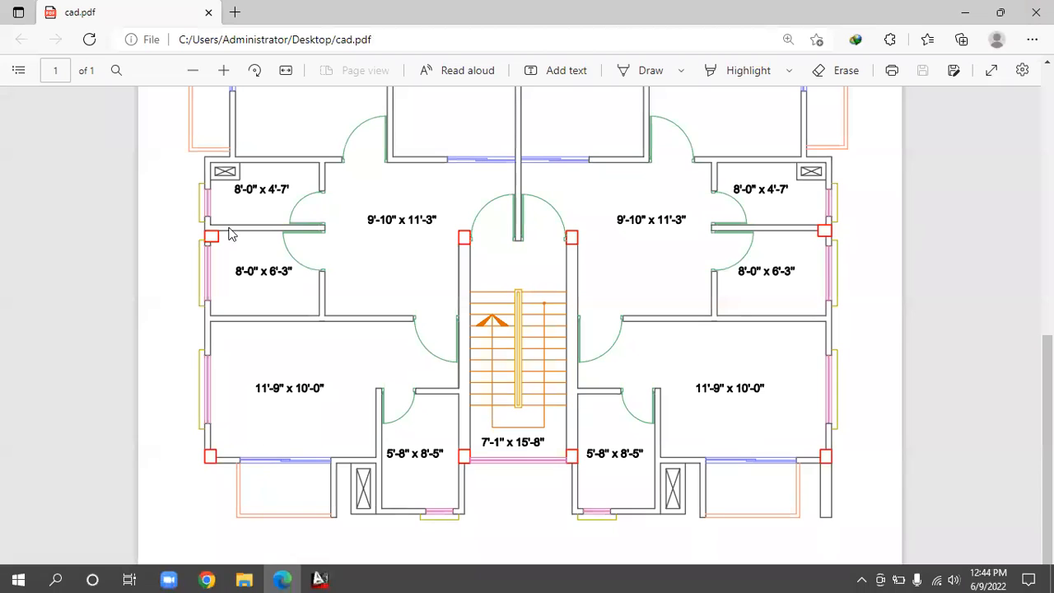
scroll(214, 486, "up", 2)
scroll(214, 478, "down", 2)
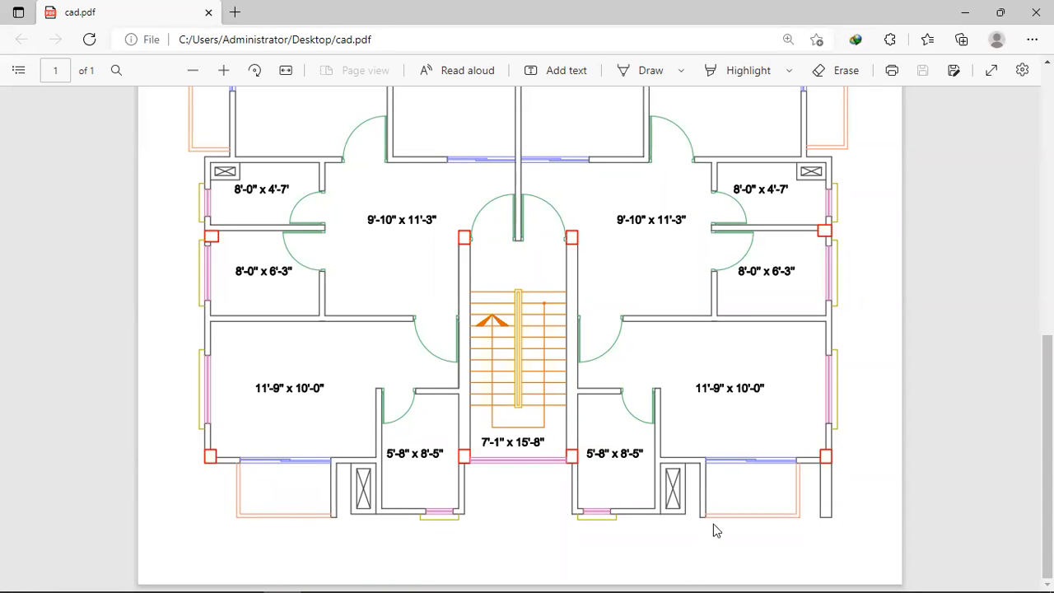
scroll(424, 400, "up", 2)
scroll(420, 401, "down", 2)
scroll(745, 244, "up", 2)
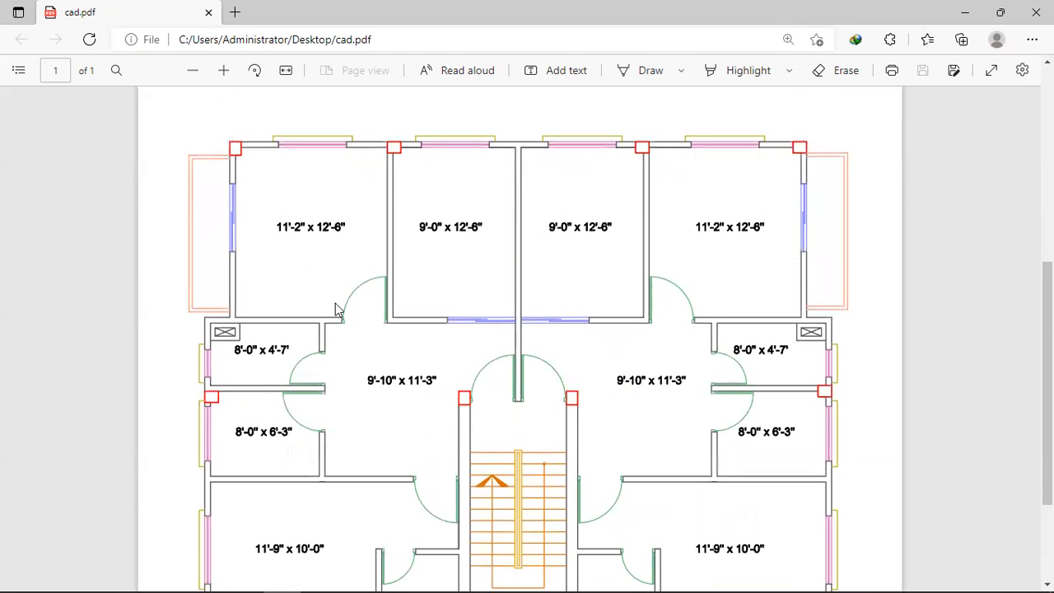
scroll(353, 252, "down", 2)
scroll(358, 252, "up", 2)
scroll(363, 252, "down", 2)
scroll(607, 236, "up", 1)
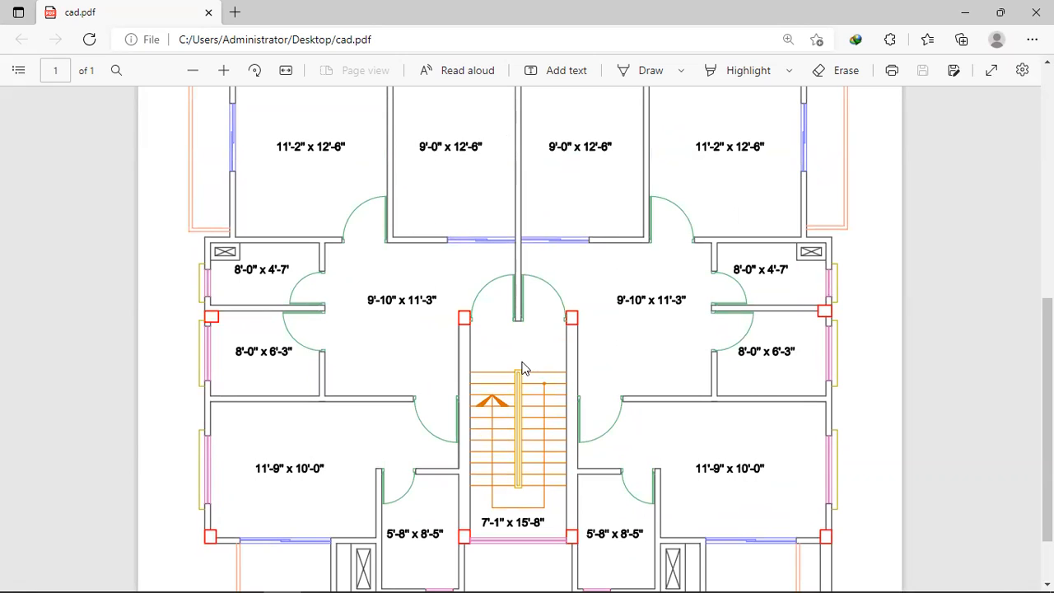
scroll(381, 331, "down", 1)
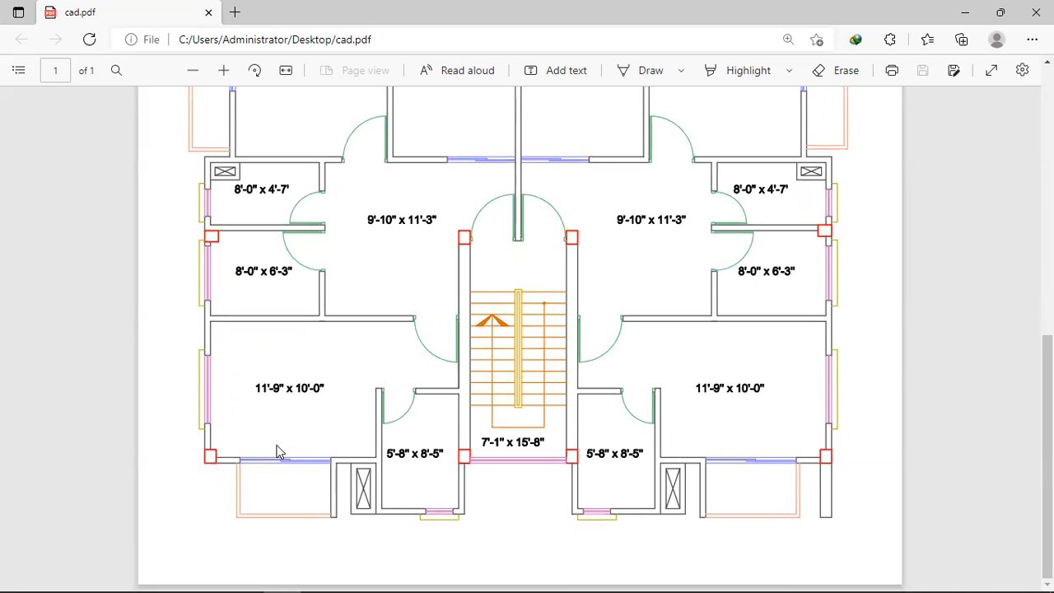
scroll(317, 367, "up", 3)
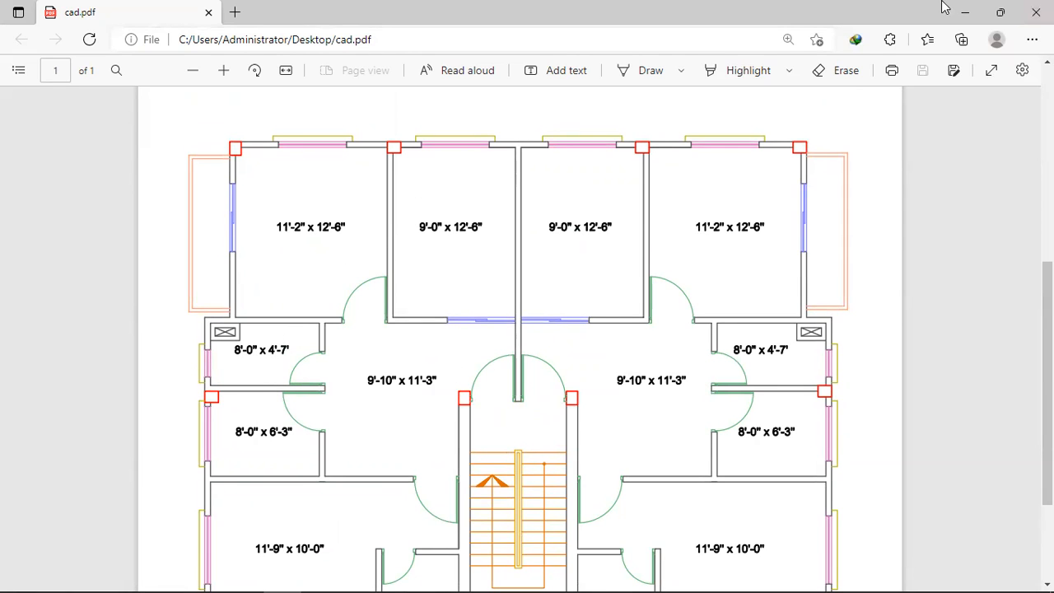
left_click(966, 8)
scroll(257, 359, "down", 4)
scroll(280, 335, "up", 4)
middle_click_drag(282, 339, 260, 462)
middle_click_drag(403, 126, 381, 184)
scroll(384, 165, "up", 4)
middle_click_drag(484, 180, 457, 192)
scroll(422, 169, "down", 2)
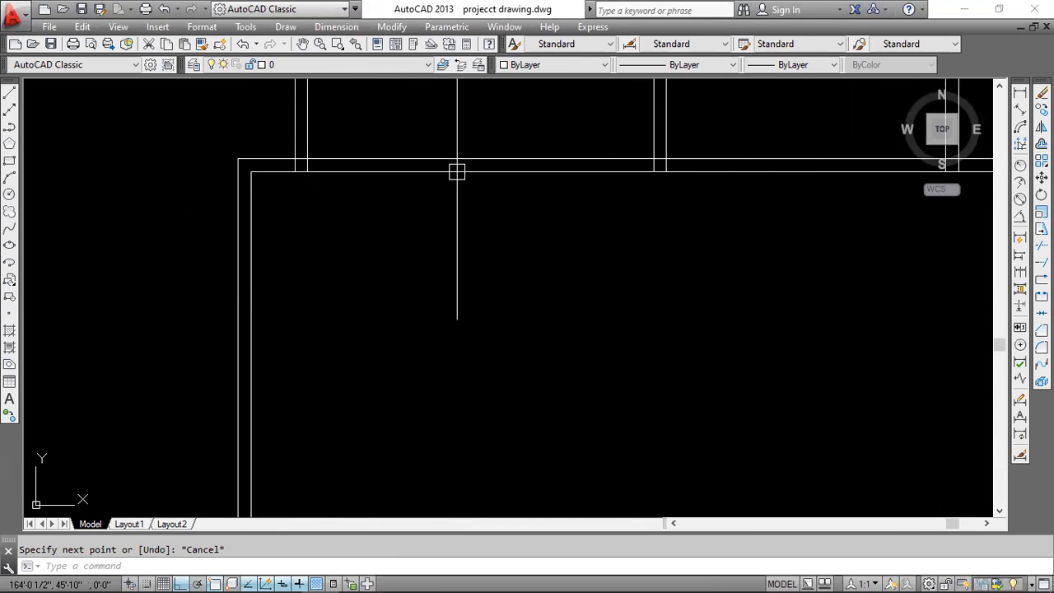
left_click(456, 170)
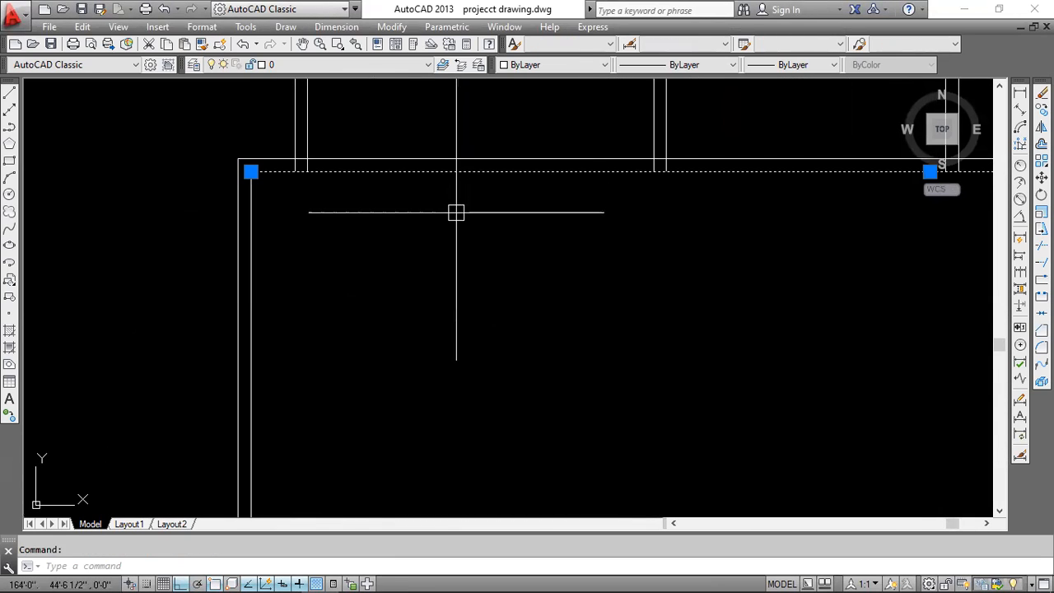
left_click(458, 171)
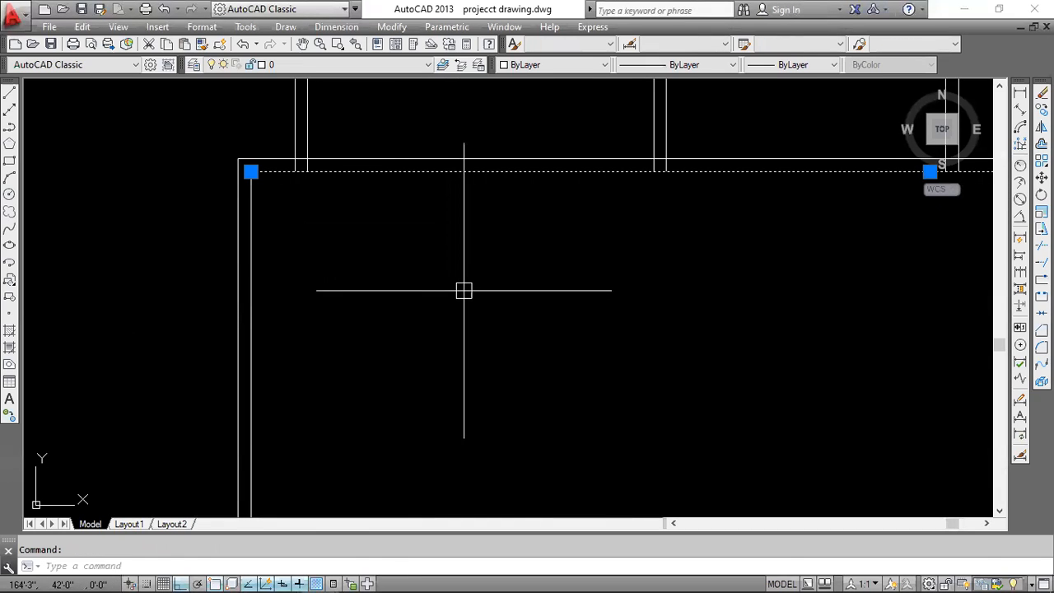
key("Return")
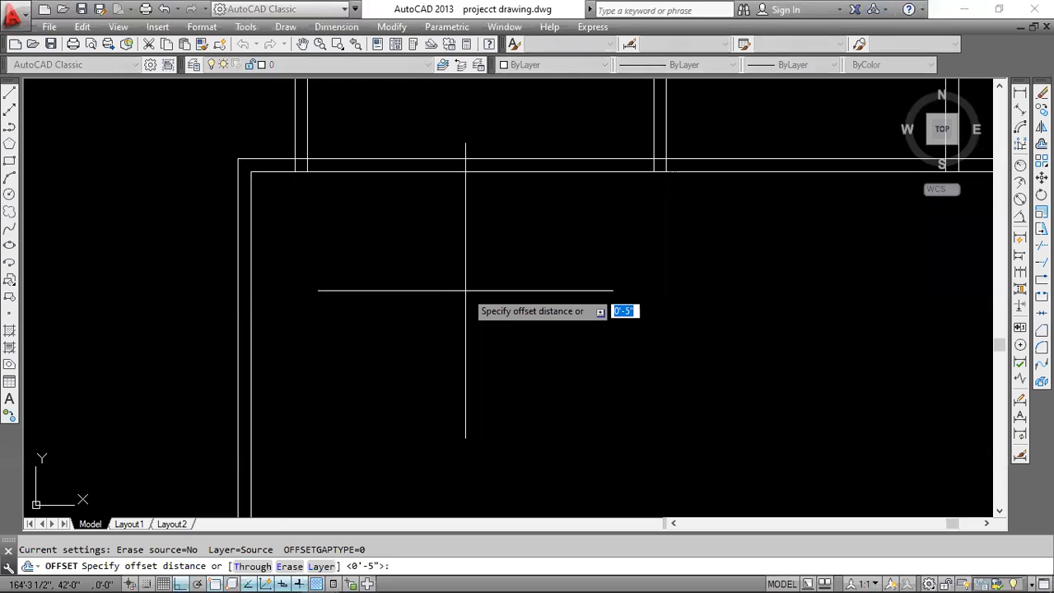
type("8")
key("Return")
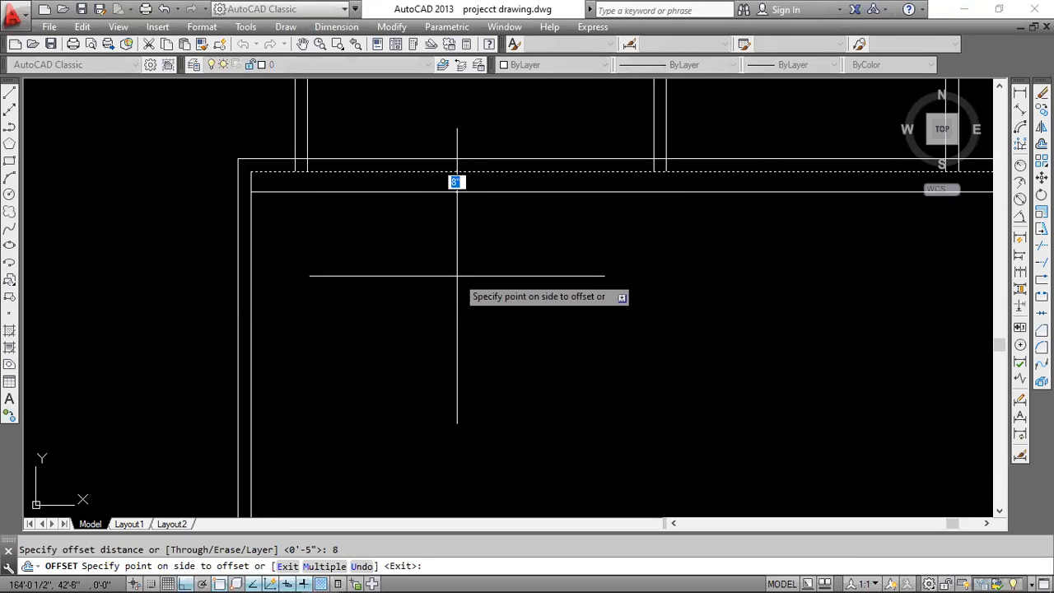
key("Escape")
Offset the lower line of the wall beneath the top row rooms 8' down.
left_click(466, 171)
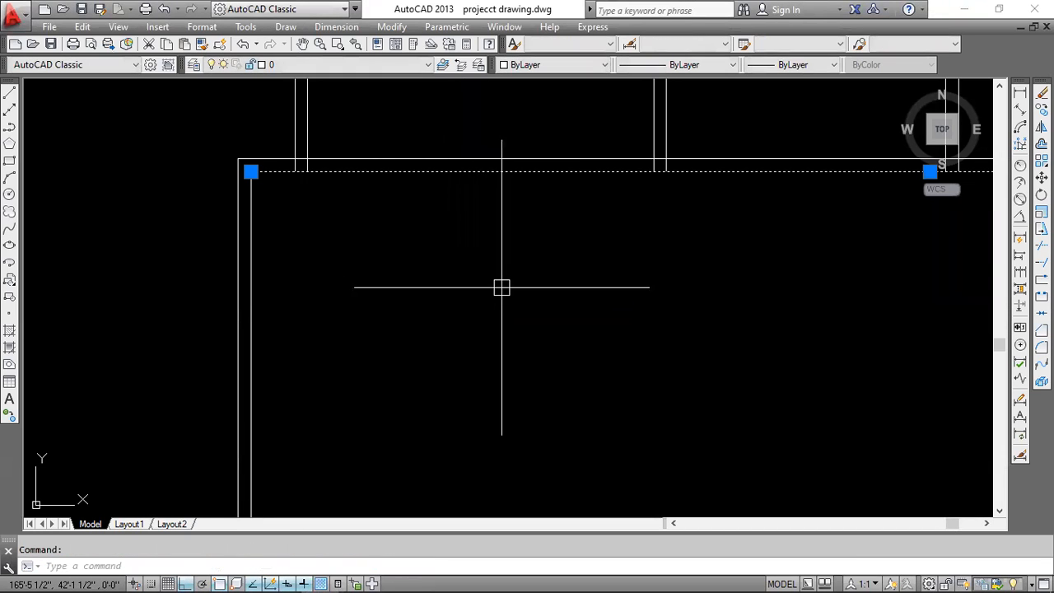
type("o")
key("Return")
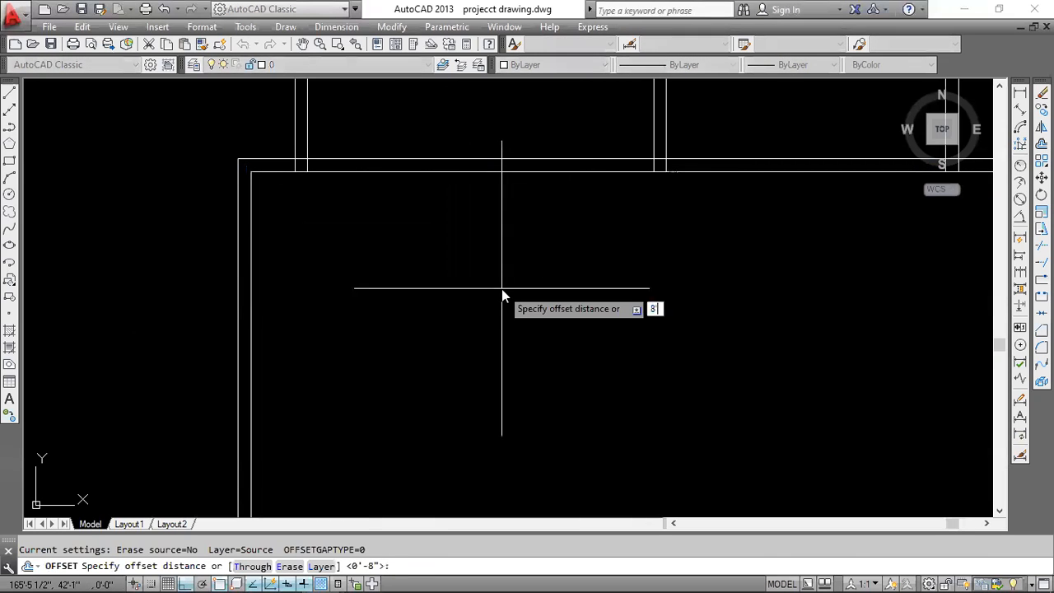
type("8'")
key("Return")
left_click(503, 315)
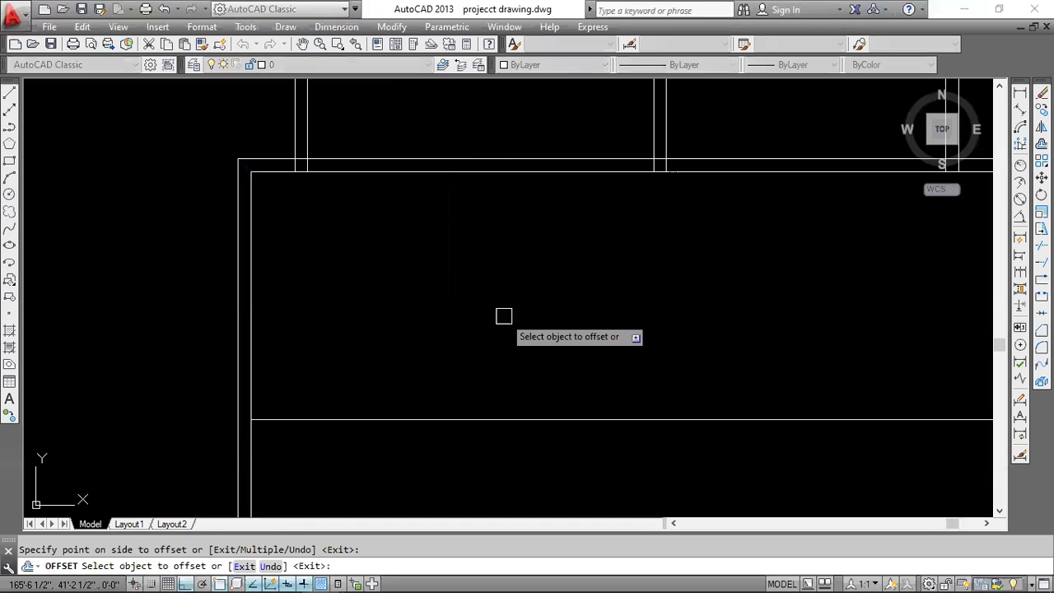
Offset the new horizontal line 5" down for the wall thickness.
key("Return")
key("Return")
type("5")
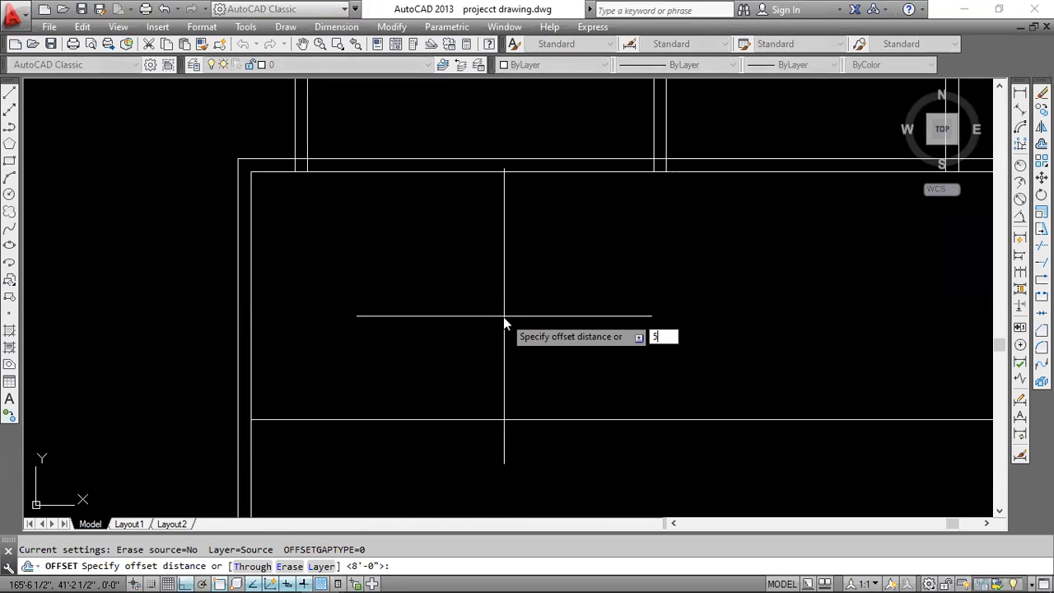
key("Return")
middle_click_drag(501, 327, 483, 261)
left_click(486, 272)
left_click(489, 322)
scroll(486, 329, "down", 2)
middle_click_drag(482, 337, 470, 306)
key("Escape")
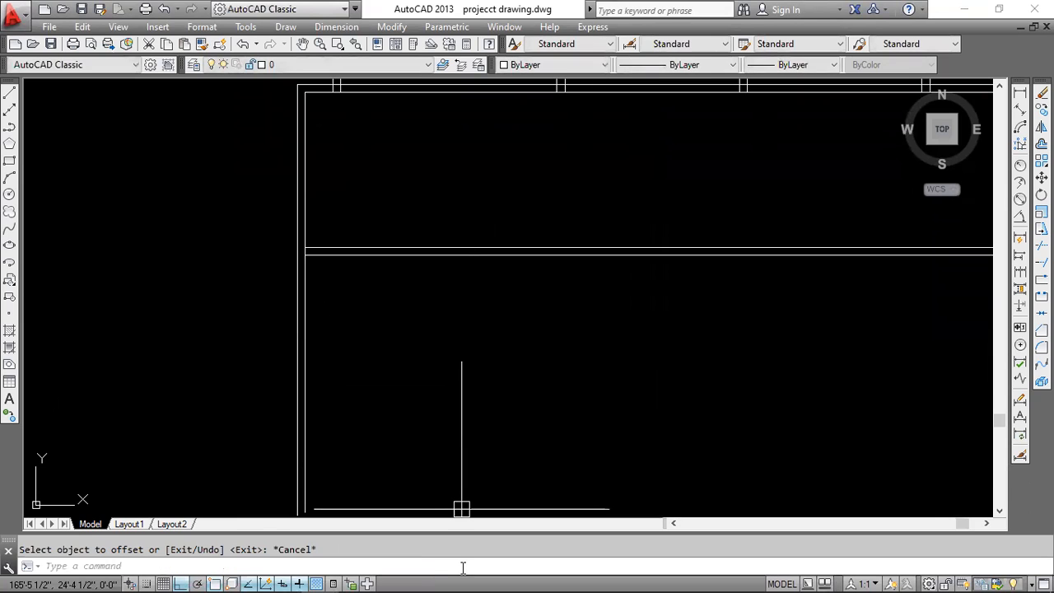
Check the first side room's dimensions in cad.pdf and erase the two offset lines in AutoCAD.
left_click(282, 578)
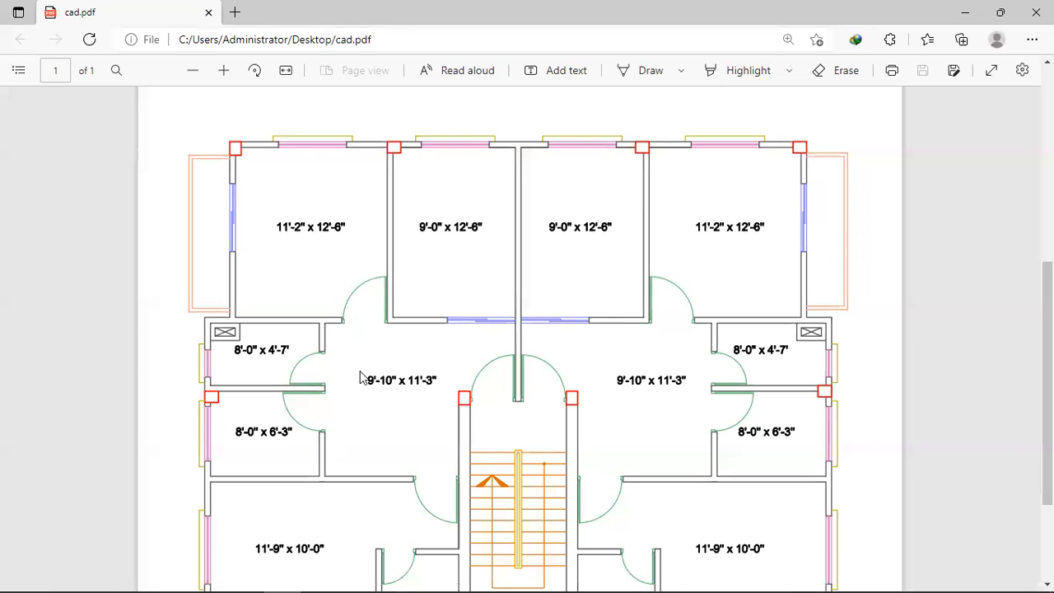
left_click(949, 16)
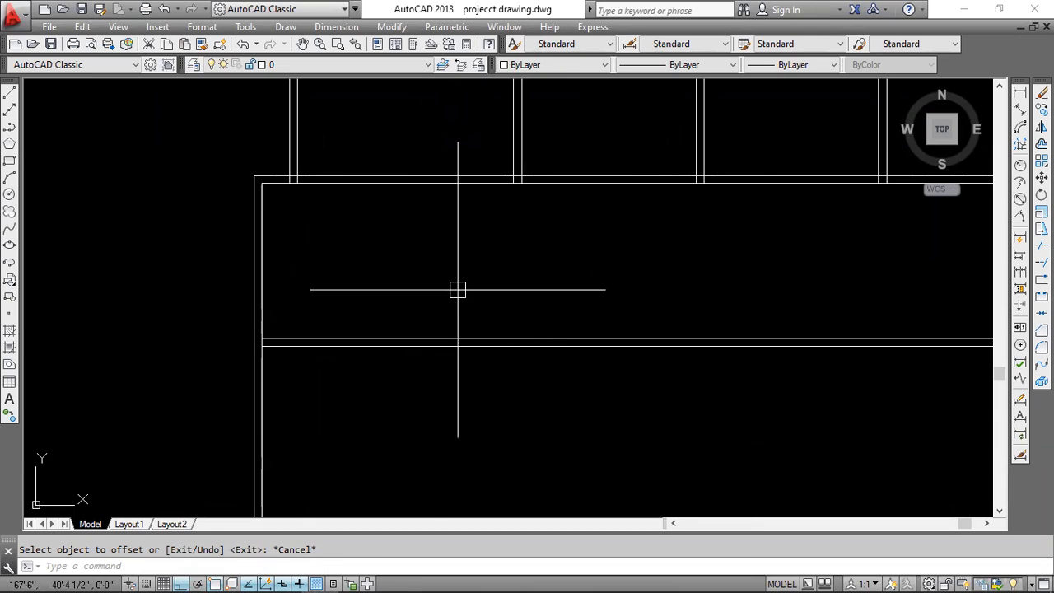
left_click(458, 290)
left_click(435, 375)
key("Delete")
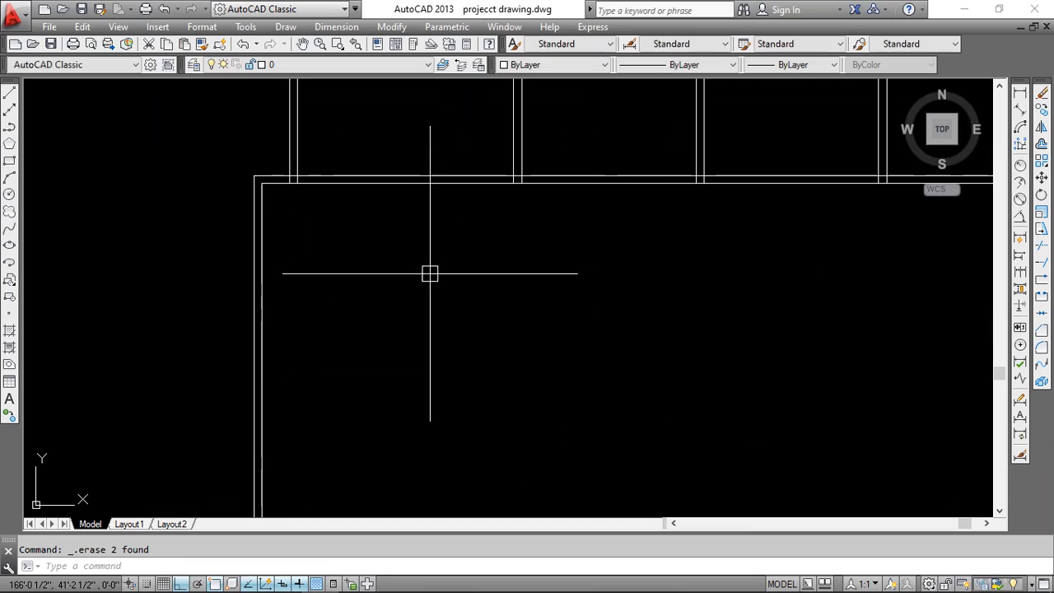
Offset the lower line of the wall beneath the top row rooms 4'-7" down.
scroll(529, 212, "up", 5)
scroll(475, 270, "down", 5)
scroll(383, 233, "up", 5)
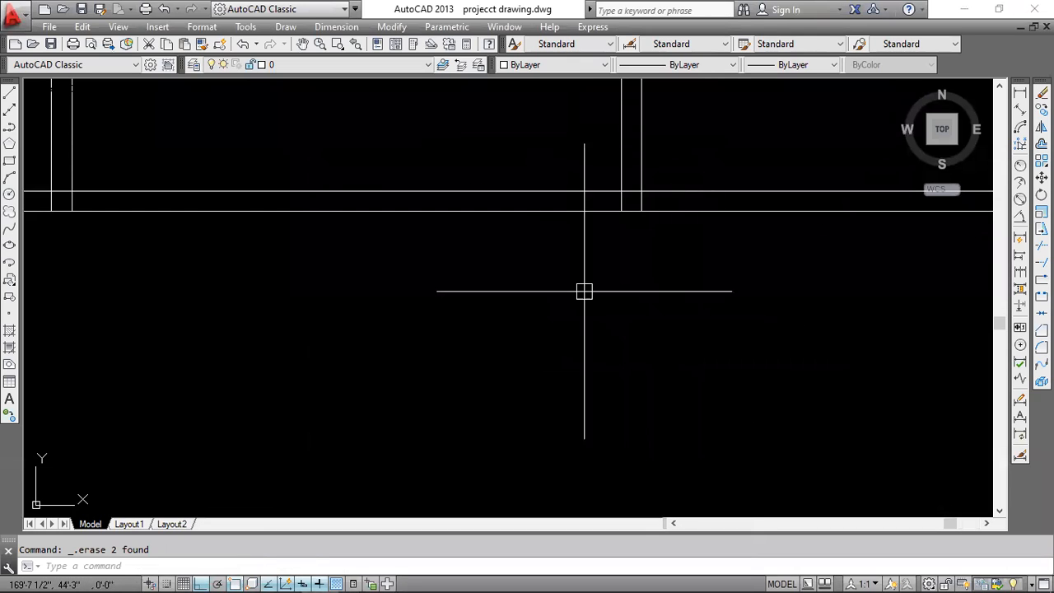
type("o")
key("Return")
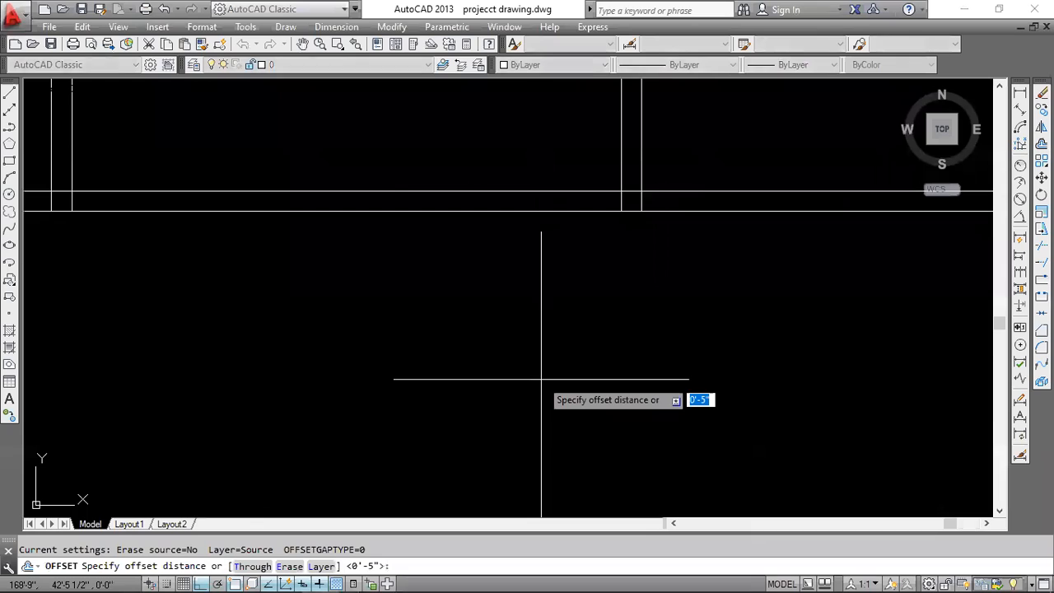
type("4'7")
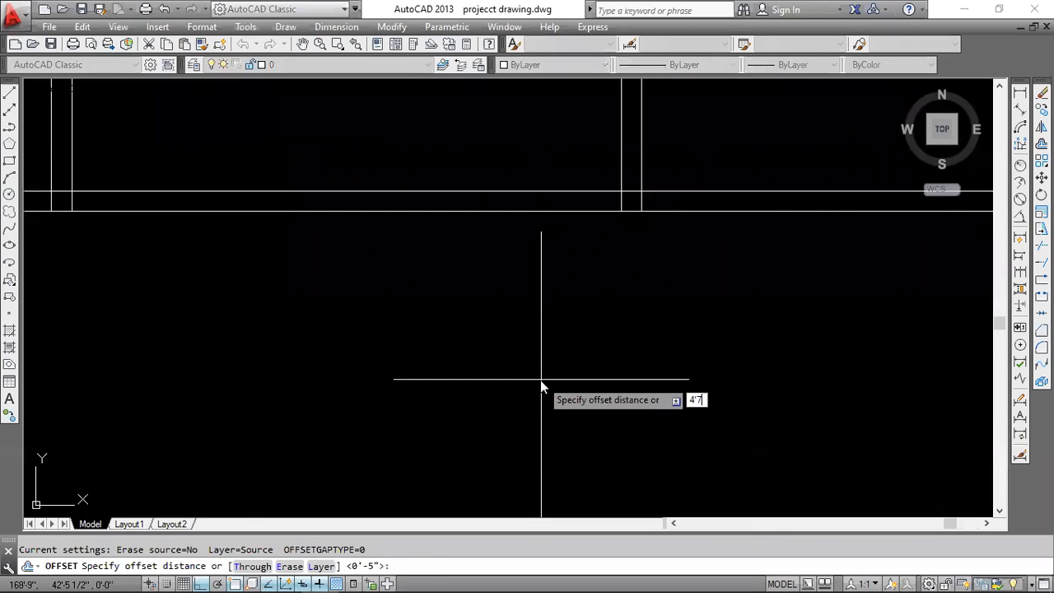
key("Return")
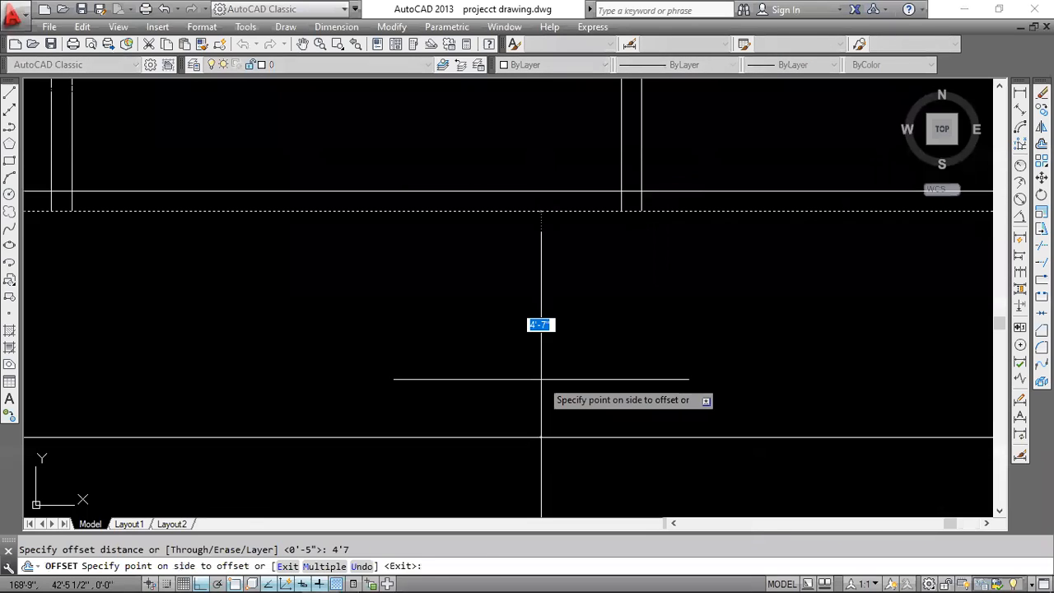
left_click(542, 379)
Offset the new cross wall line 5" down to give the wall its thickness.
key("Return")
key("Return")
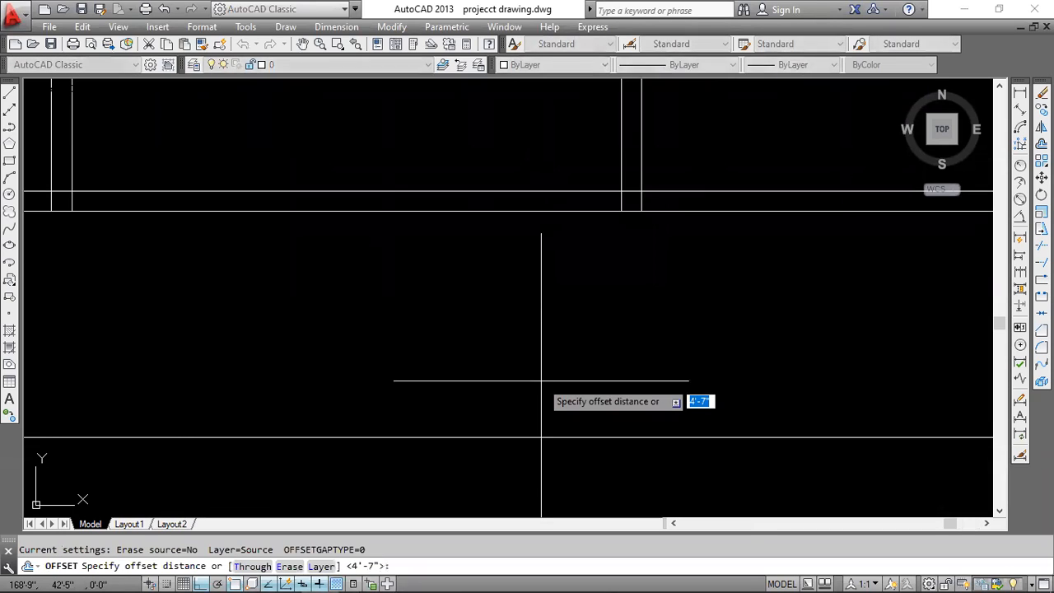
type("5")
key("Return")
middle_click_drag(541, 380, 523, 273)
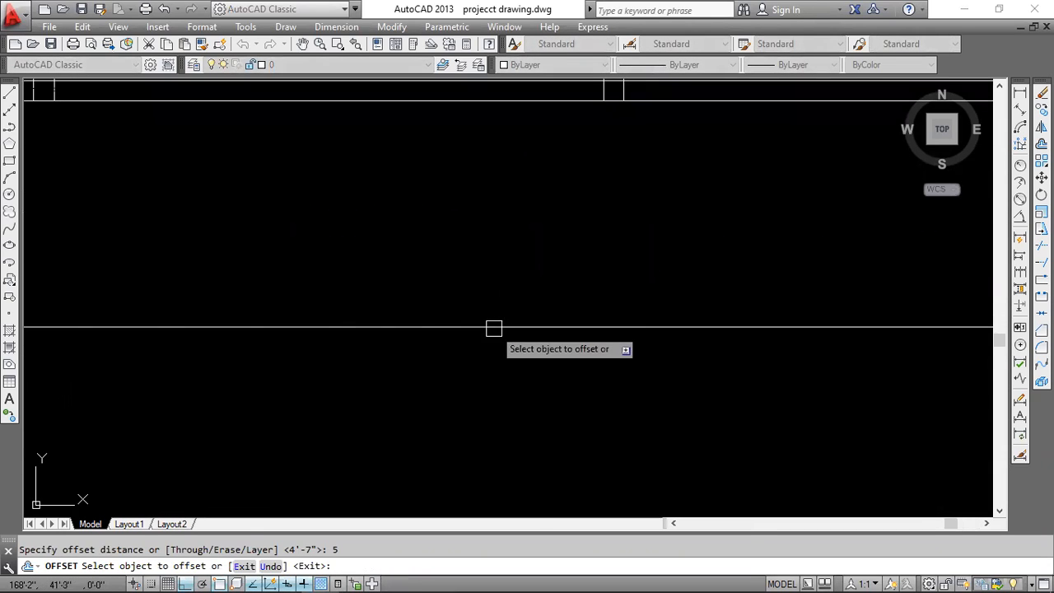
left_click(511, 399)
scroll(596, 348, "down", 4)
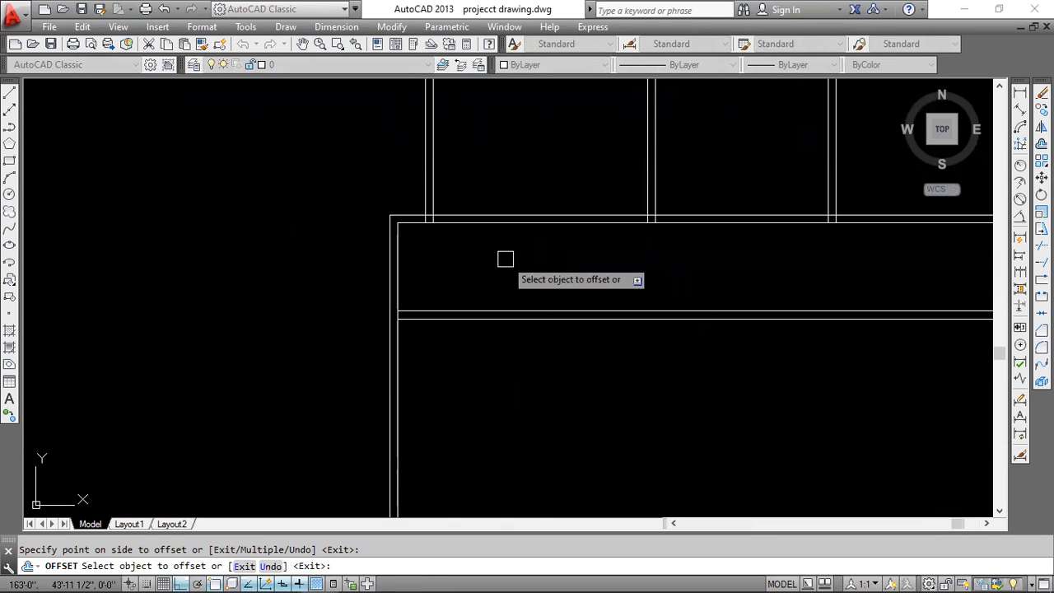
key("Escape")
Try to trim the left wall's inner line between the two lines of the new cross wall.
scroll(443, 278, "up", 2)
scroll(360, 337, "up", 2)
middle_click_drag(396, 341, 371, 250)
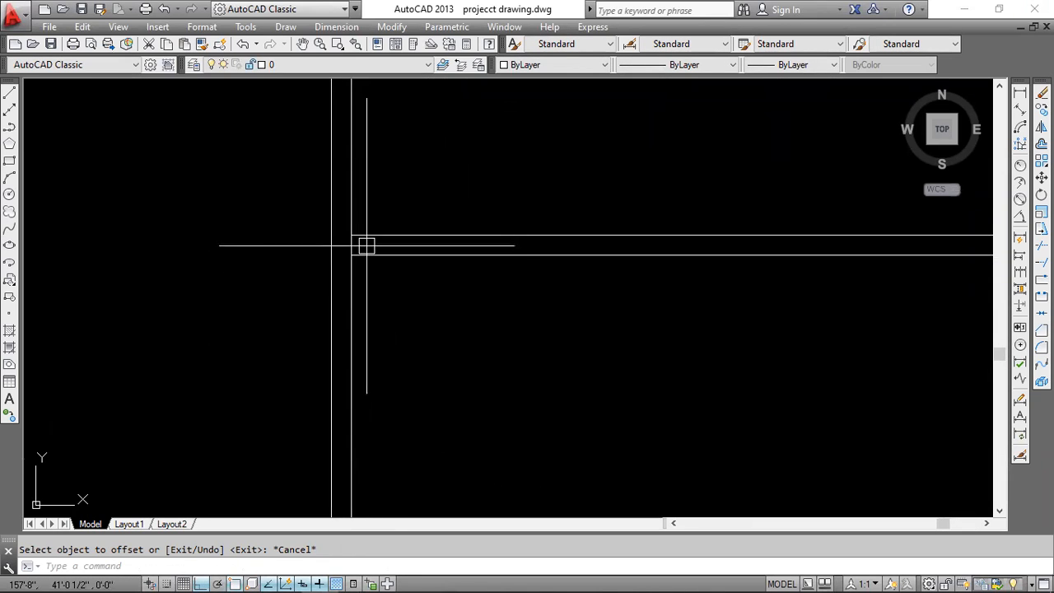
key("Return")
key("Return")
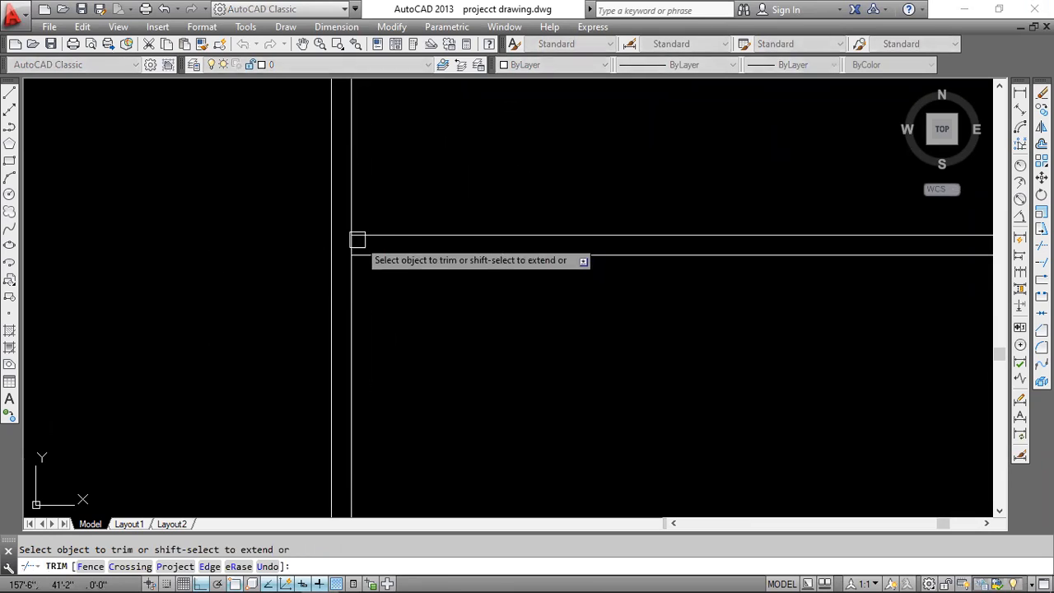
scroll(355, 247, "up", 3)
scroll(386, 248, "up", 2)
left_click(384, 244)
left_click(341, 226)
key("Escape")
Erase the left wall's inner line segment between the two lines of the new cross wall.
left_click(374, 226)
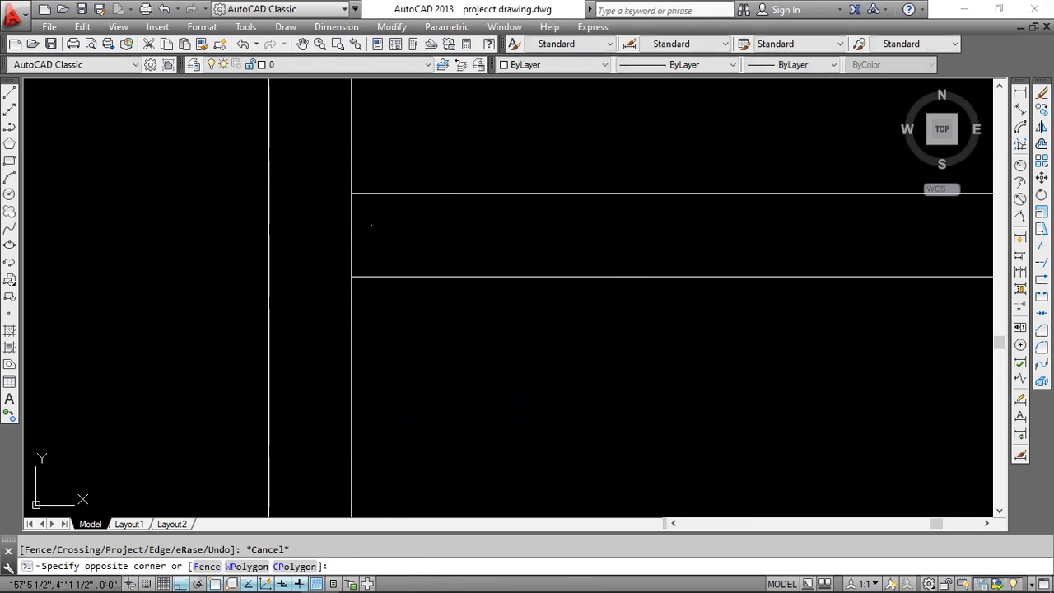
left_click(320, 243)
key("Delete")
Offset the first side room's left inner wall line 8' to the right.
scroll(387, 234, "down", 3)
middle_click_drag(391, 214, 410, 384)
left_click(413, 240)
left_click(378, 267)
middle_click_drag(421, 306, 394, 347)
scroll(394, 347, "down", 1)
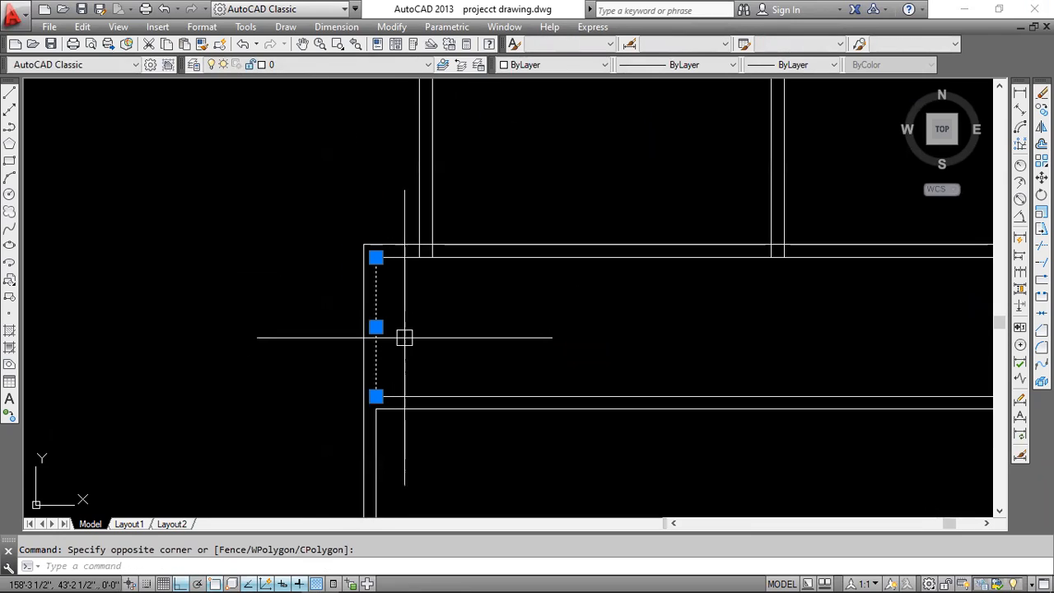
key("Return")
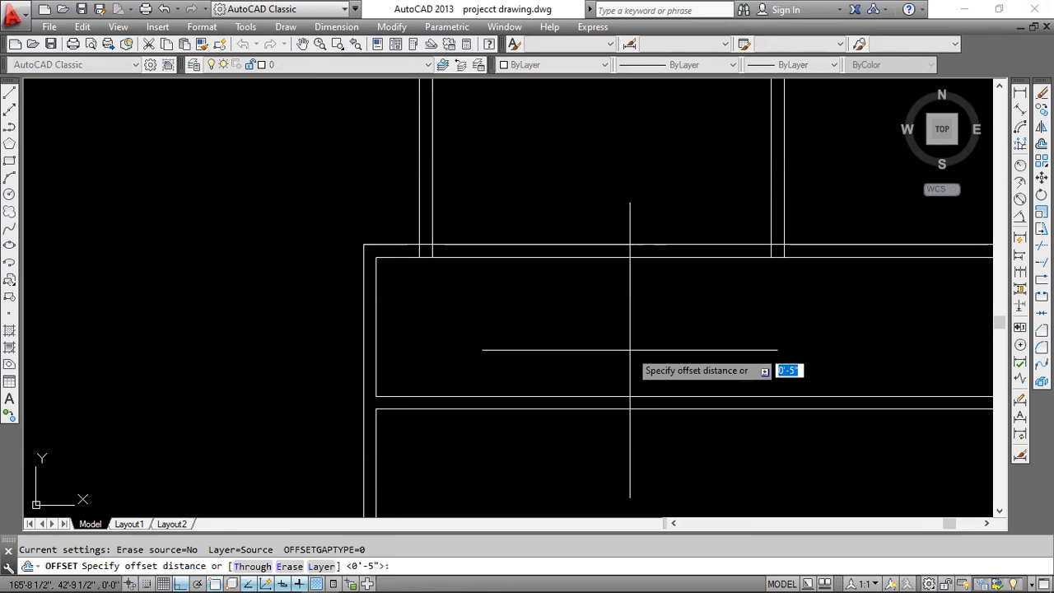
type("8'")
key("Return")
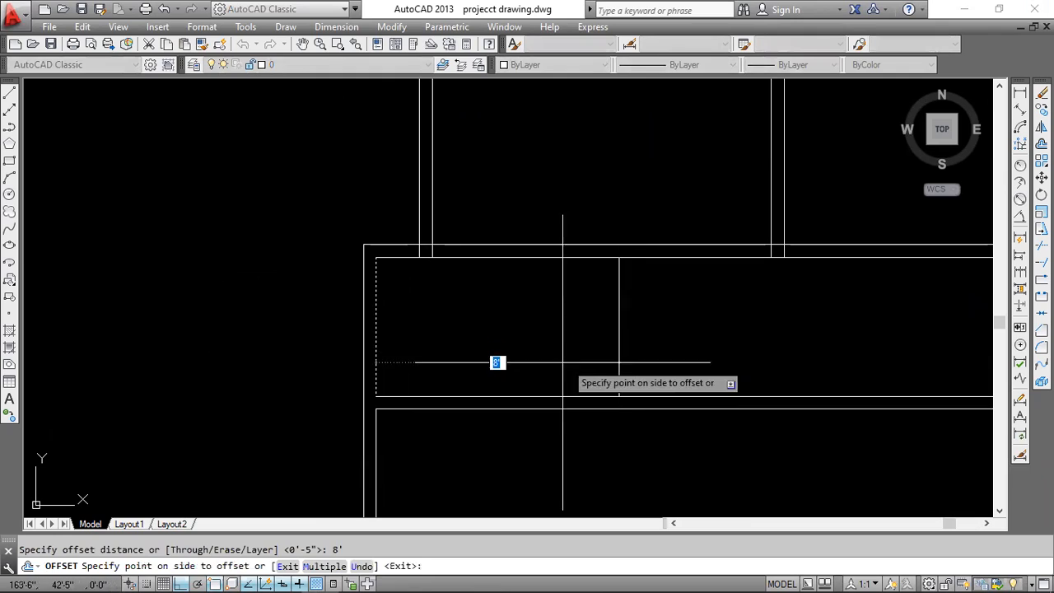
left_click(703, 332)
Offset the new vertical partition line 5" to the right for the wall thickness.
key("Return")
key("Return")
type("5")
key("Return")
left_click(623, 338)
left_click(636, 330)
scroll(638, 330, "down", 3)
middle_click_drag(644, 359, 605, 278)
key("Escape")
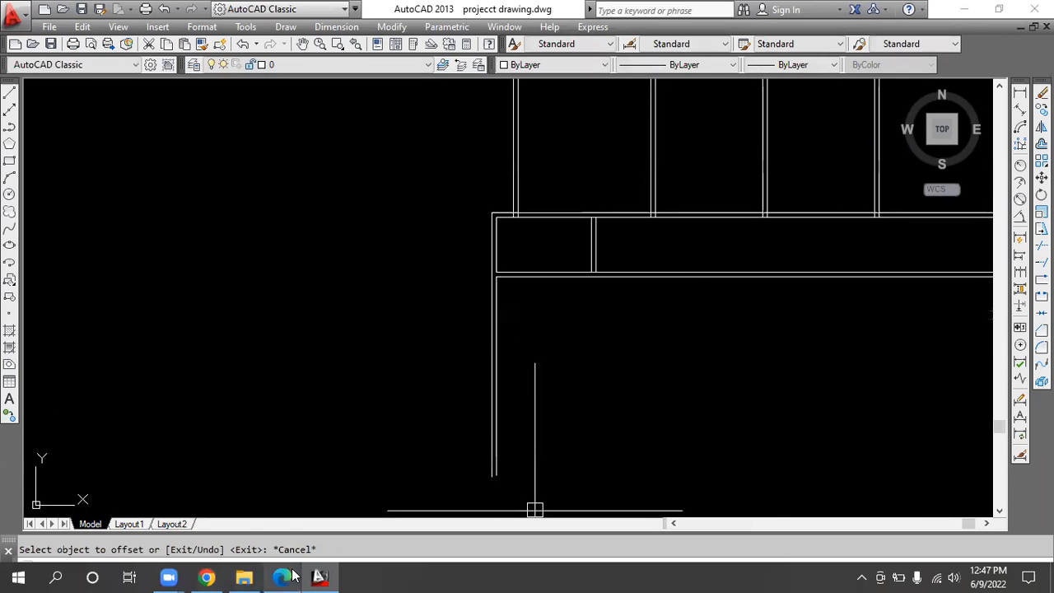
Check the second side room's dimensions in cad.pdf and offset the cross wall's lower line 6'-3" down in AutoCAD.
left_click(288, 573)
scroll(268, 397, "down", 1)
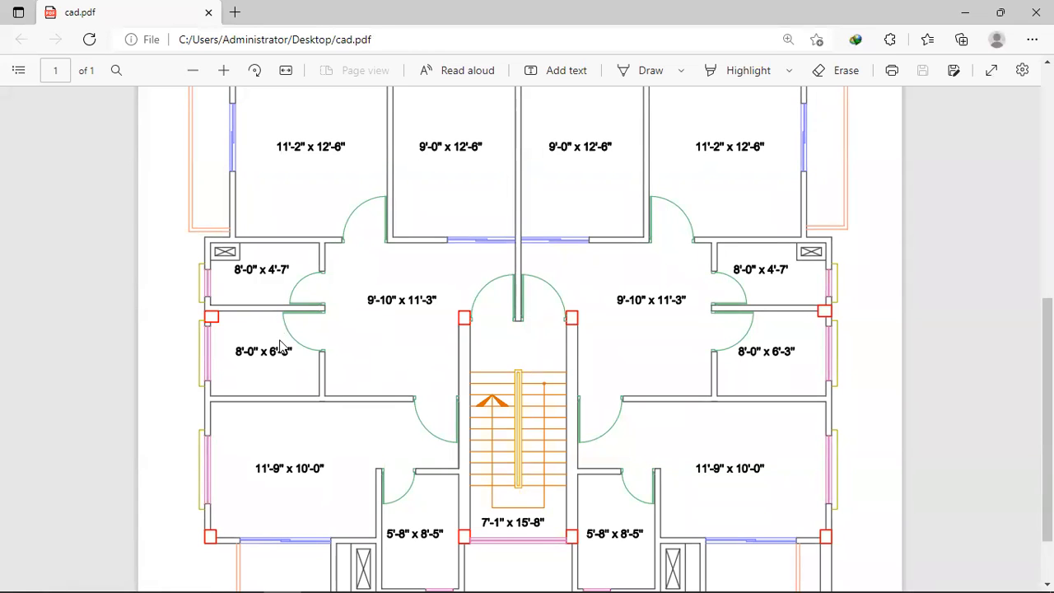
left_click(980, 10)
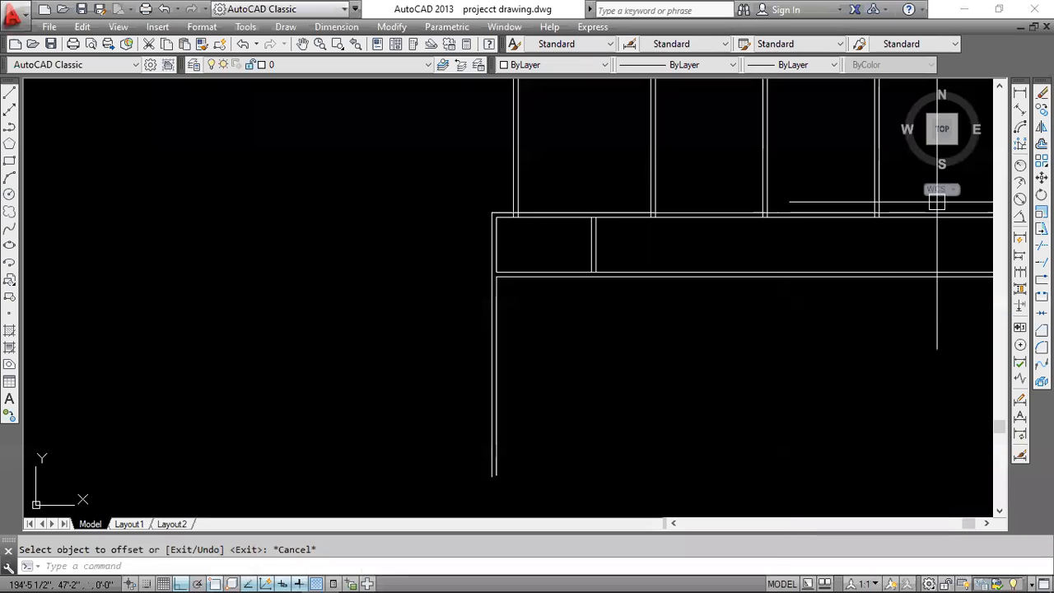
scroll(565, 271, "up", 4)
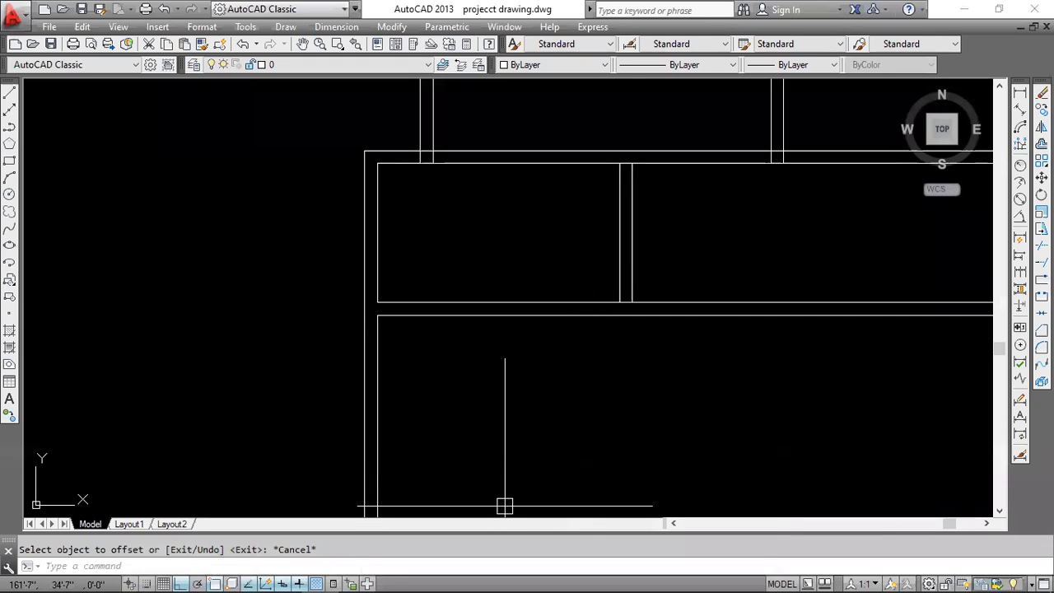
left_click(525, 315)
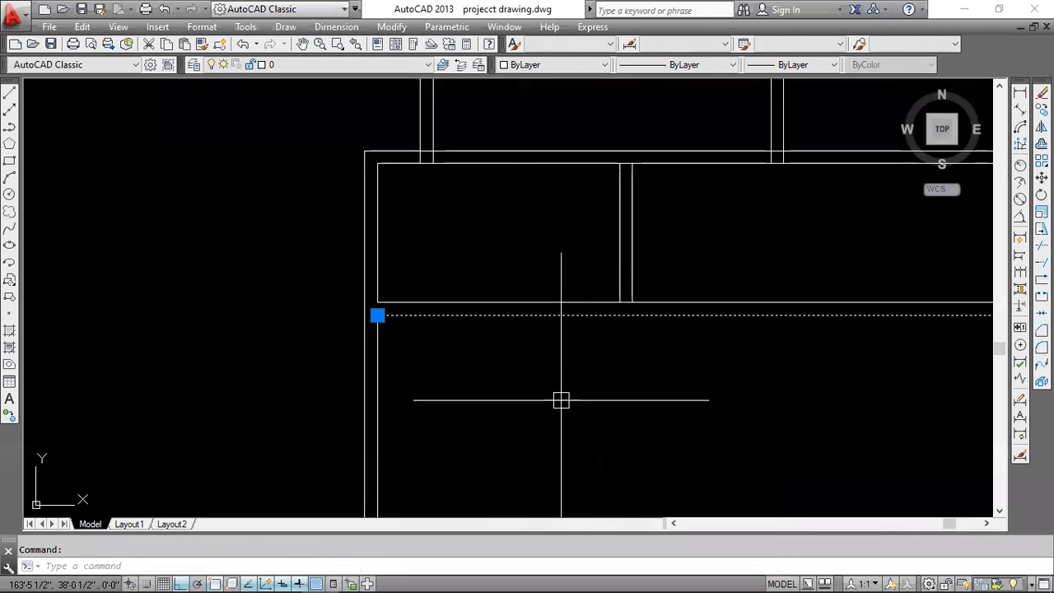
key("Return")
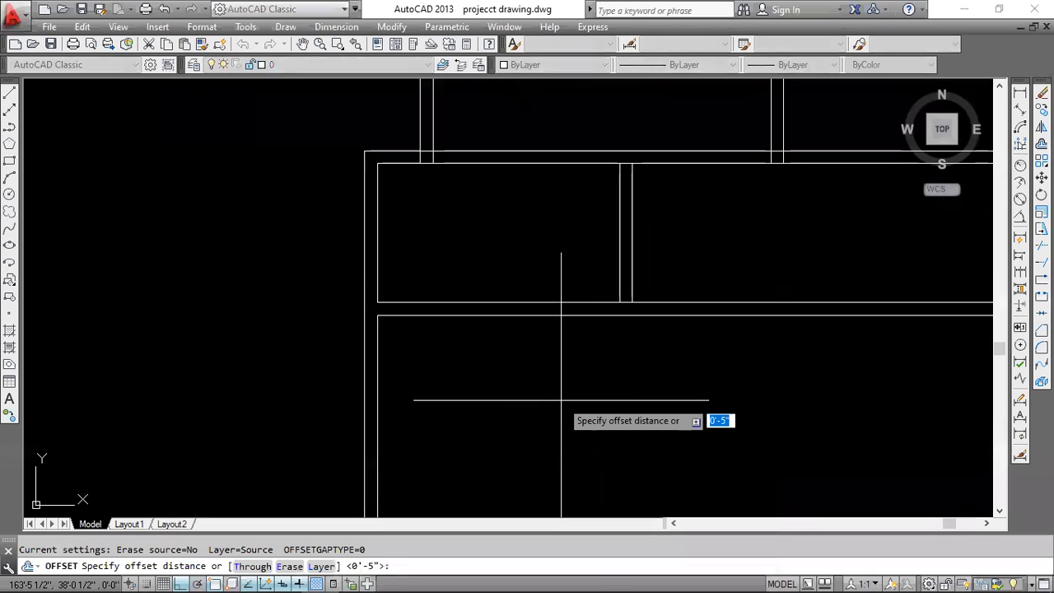
type("6'3")
key("Return")
left_click(562, 401)
Offset the second side room's bottom line 5" down to form the second cross wall.
middle_click_drag(572, 427, 474, 238)
key("Return")
key("Return")
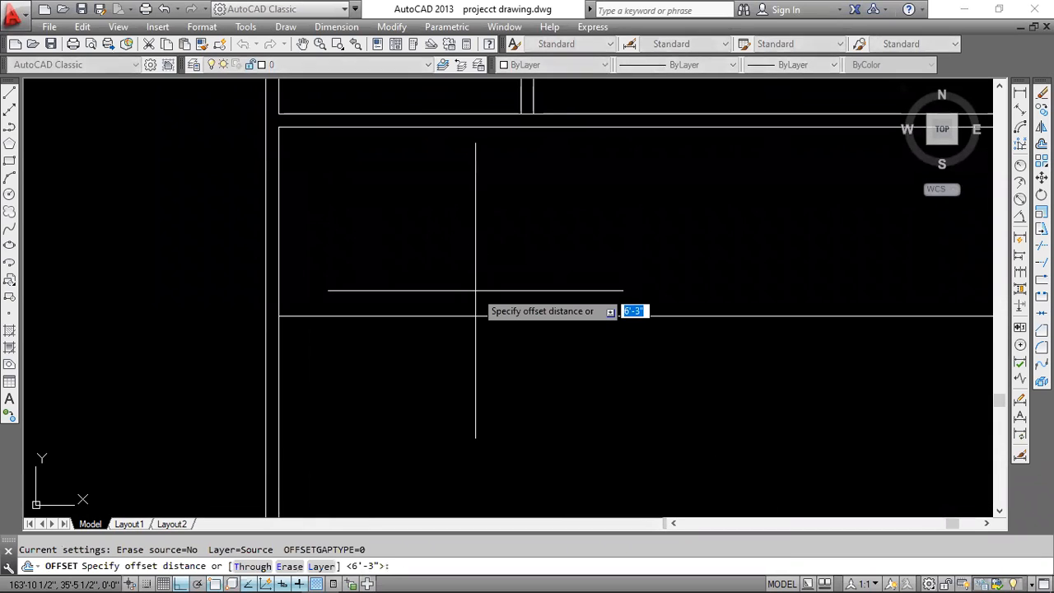
type("5")
key("Return")
left_click(497, 318)
left_click(497, 380)
scroll(524, 316, "down", 1)
key("Escape")
Trim the left wall's inner line between the two lines of the second cross wall.
scroll(385, 344, "up", 1)
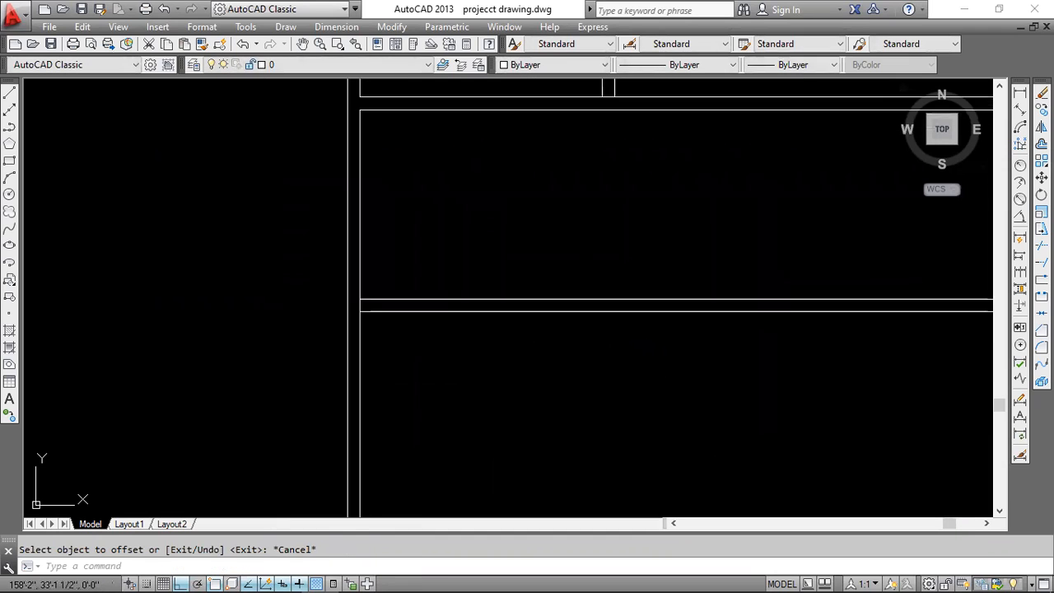
key("Return")
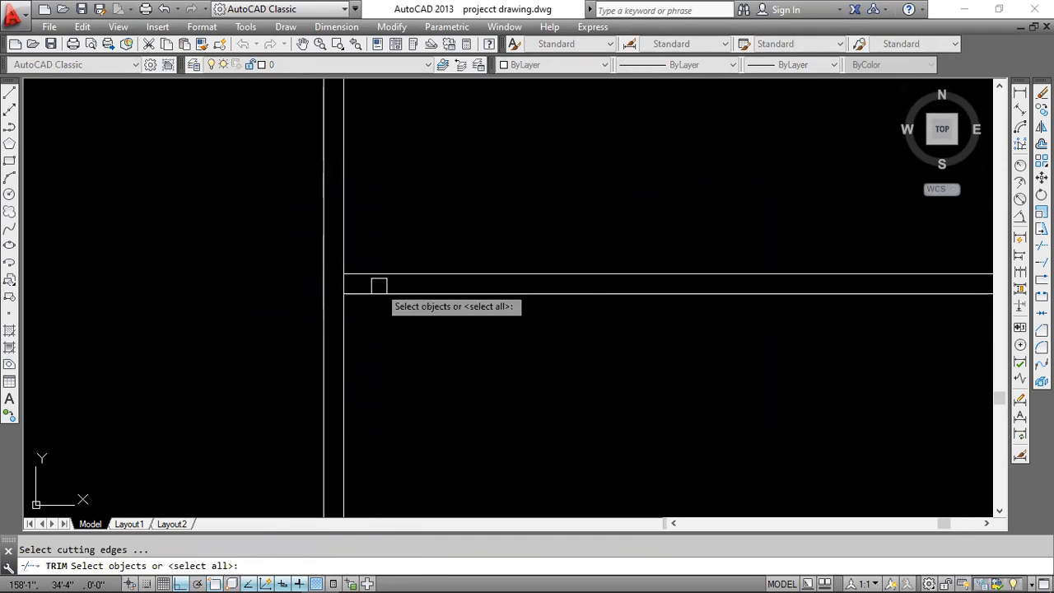
key("Return")
scroll(339, 281, "up", 1)
scroll(455, 350, "down", 6)
key("Escape")
Extend both vertical partition lines down across the first cross wall to the lower line of the second cross wall.
scroll(458, 346, "down", 2)
middle_click_drag(497, 296, 527, 229)
scroll(550, 202, "up", 2)
middle_click_drag(637, 171, 588, 227)
type("ex")
key("Return")
key("Return")
left_click(576, 202)
left_click(502, 223)
left_click(561, 232)
left_click(501, 226)
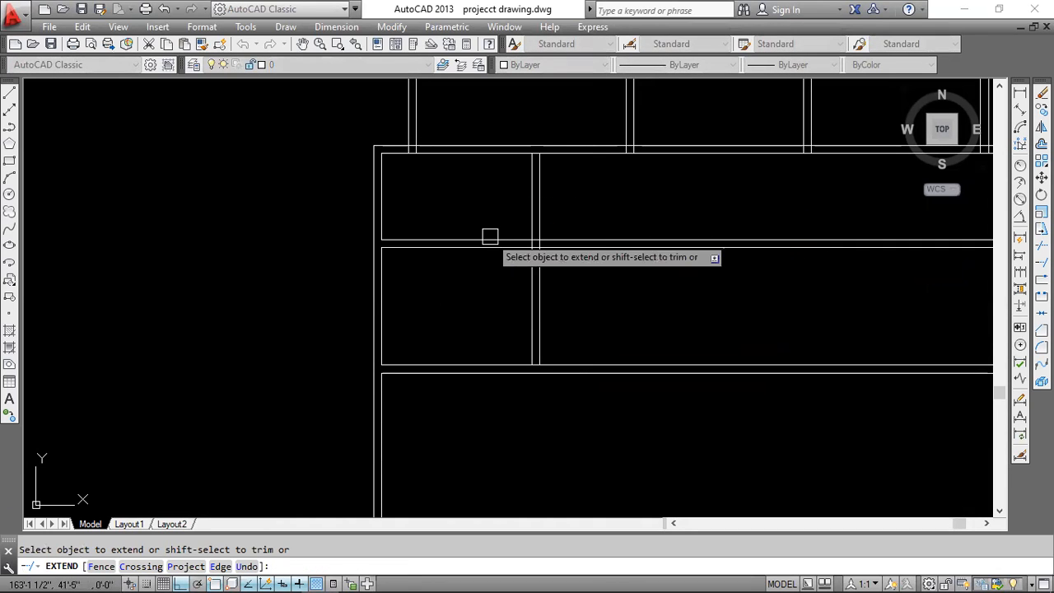
left_click(580, 341)
left_click(525, 324)
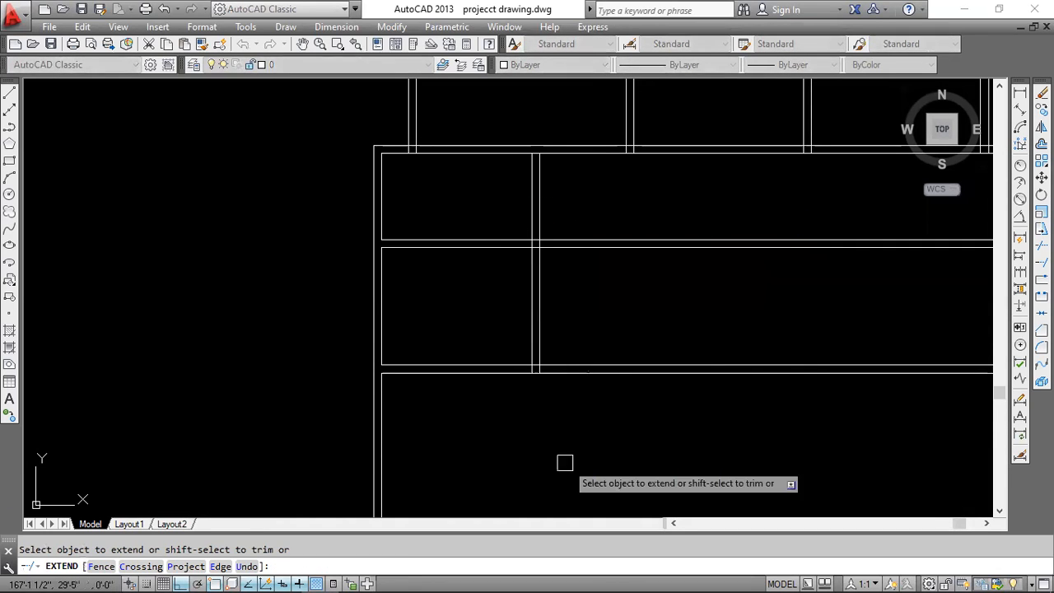